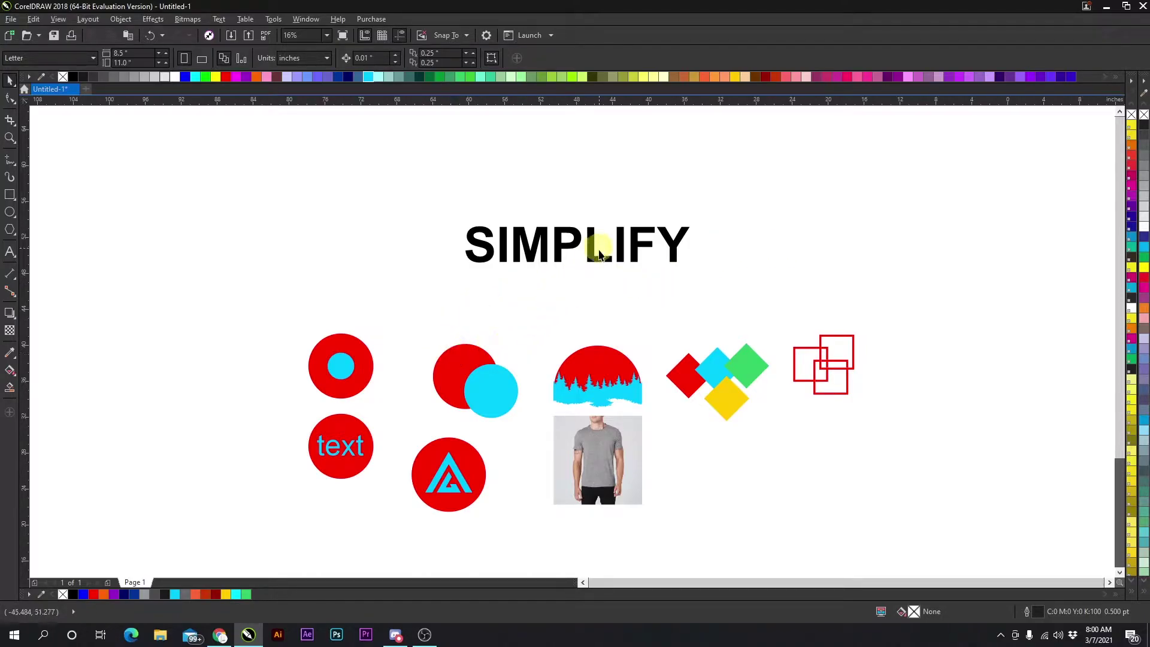
Move the small cyan circle off-centre, down and to the left inside the red circle above the "text" design
scroll(361, 376, up, 1)
scroll(976, 394, down, 1)
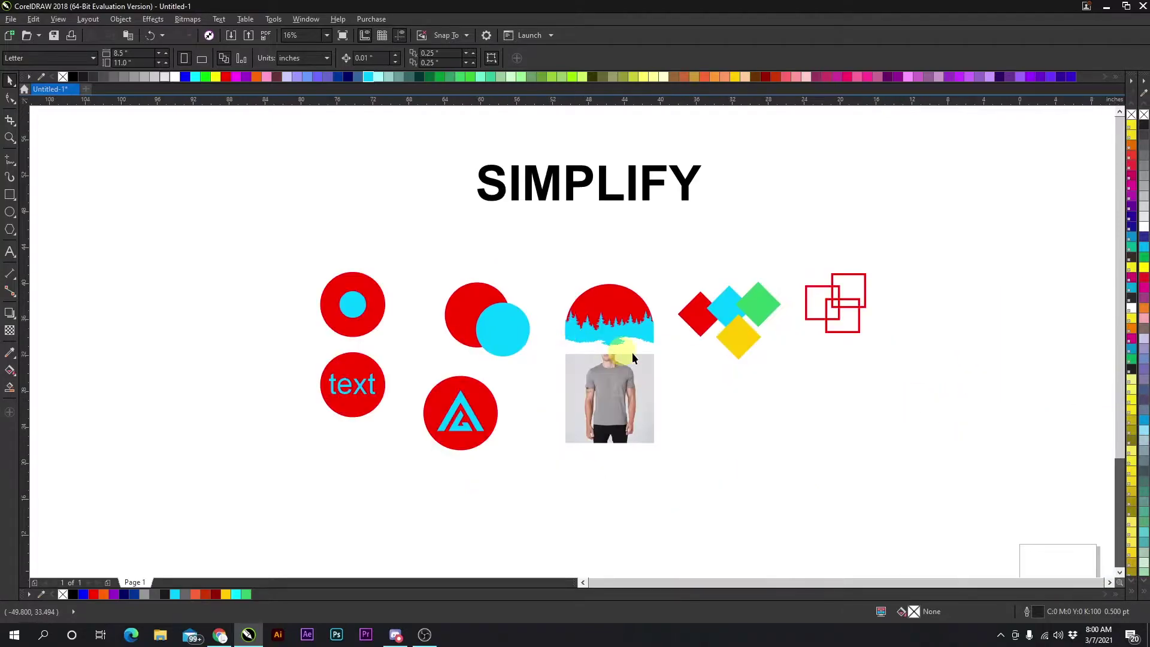
scroll(421, 334, up, 2)
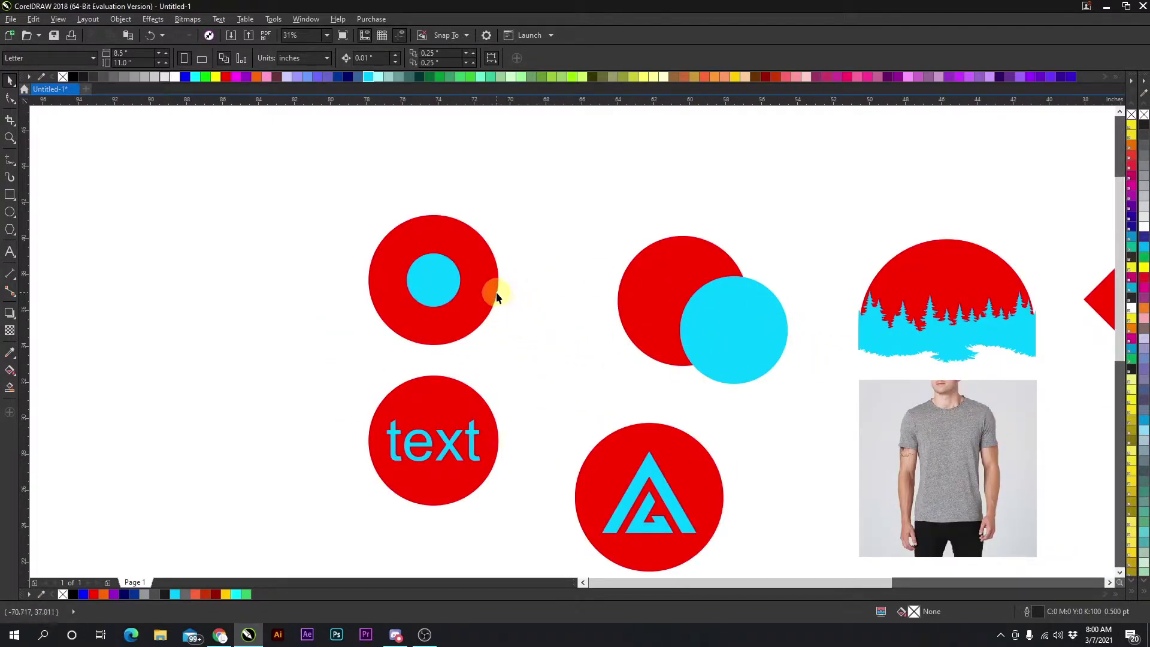
click(443, 283)
mouse_move(447, 289)
mouse_down()
mouse_move(462, 313)
mouse_move(478, 272)
mouse_move(448, 247)
mouse_move(403, 264)
mouse_move(403, 308)
mouse_move(434, 304)
mouse_up()
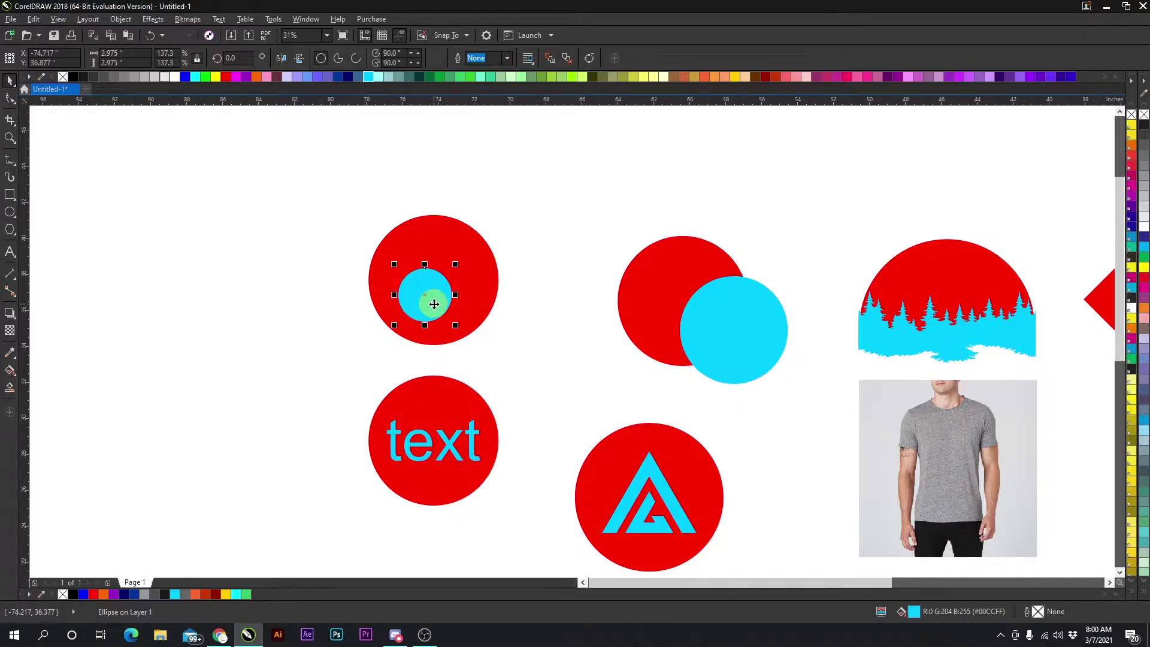
Apply Simplify to the red circle and the small cyan circle on it
drag(542, 364, 542, 365)
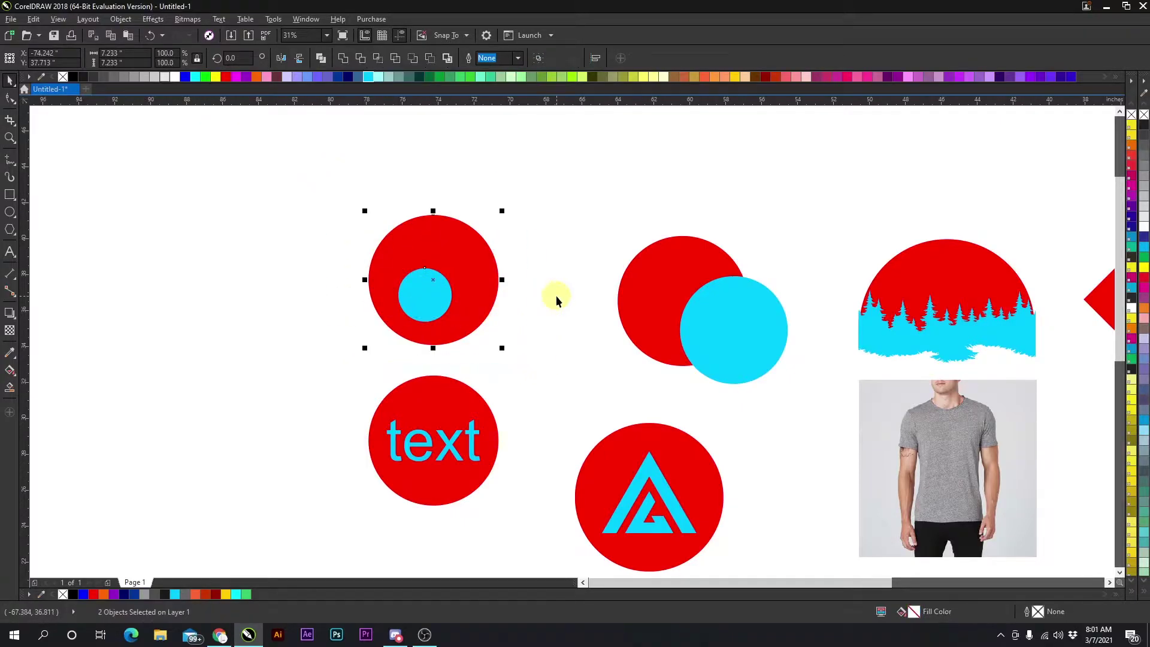
click(121, 19)
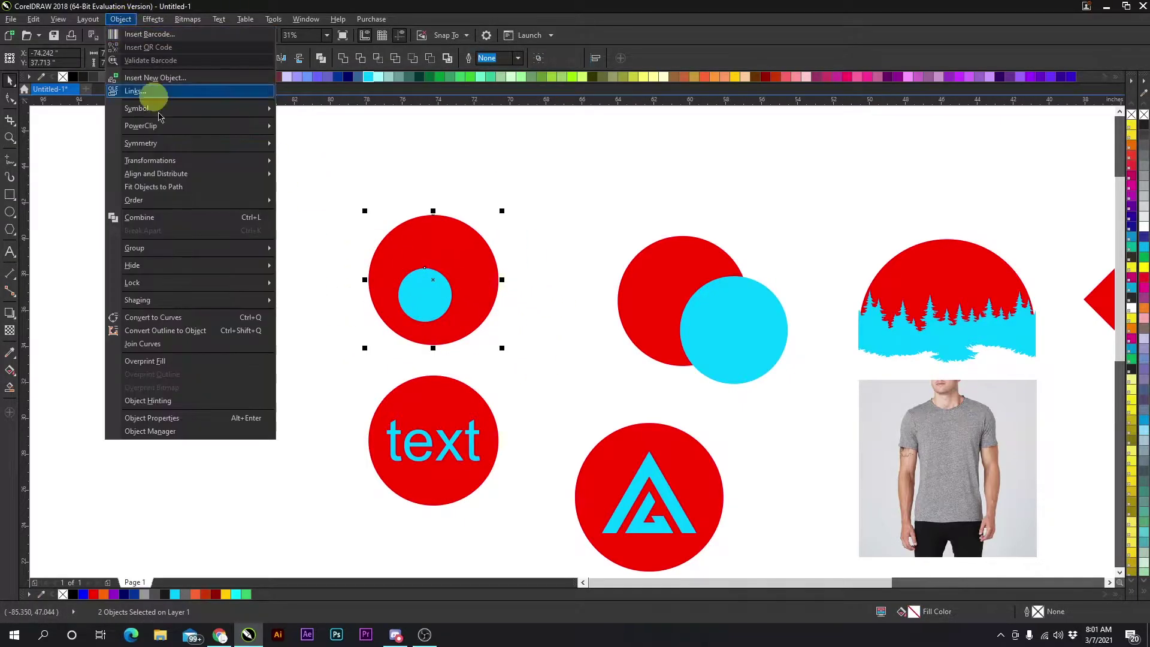
mouse_move(172, 301)
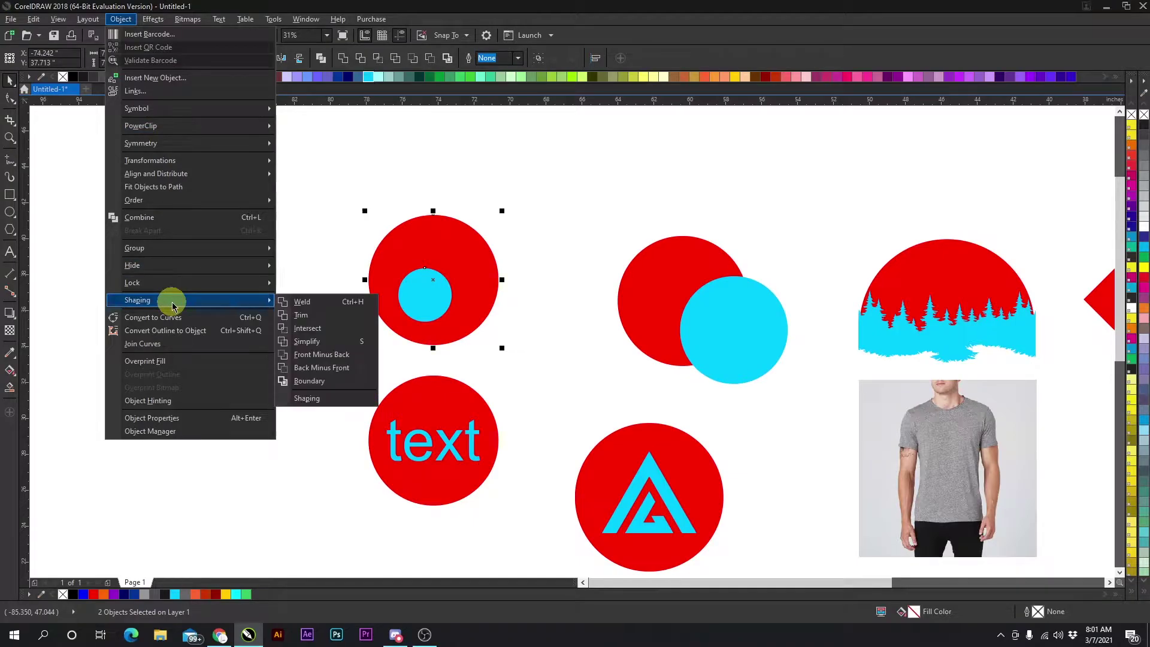
click(313, 346)
Move the small cyan circle clear of the red circle to its upper left, and inspect the cut-out shape's nodes
drag(449, 282, 351, 298)
click(450, 257)
double_click(449, 257)
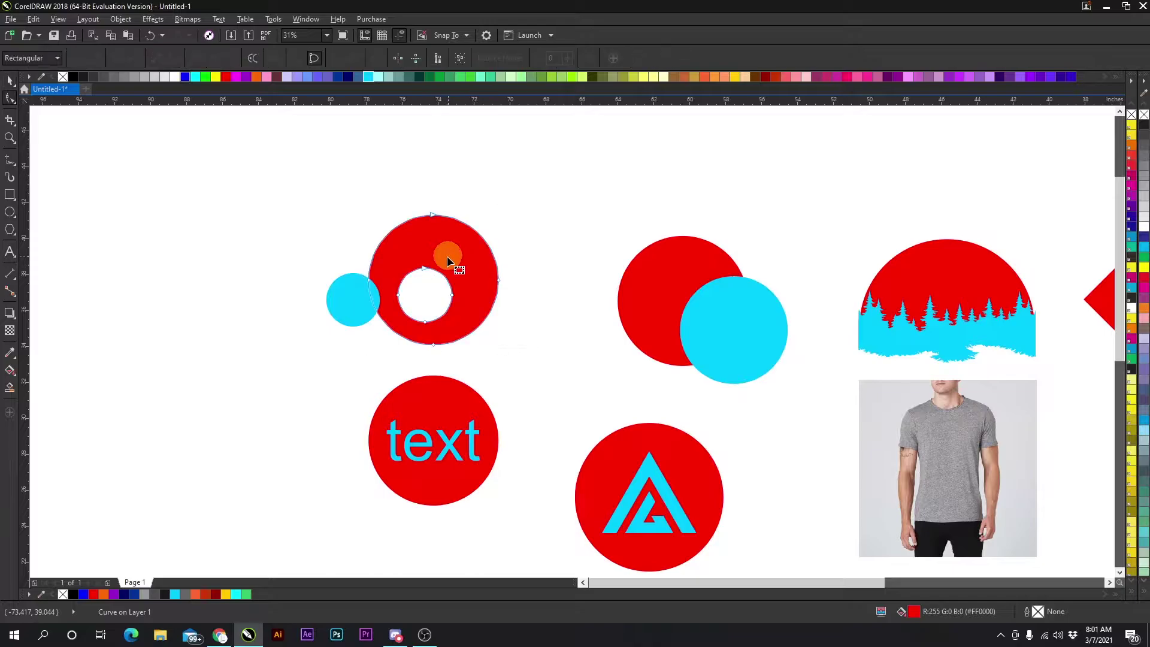
click(10, 79)
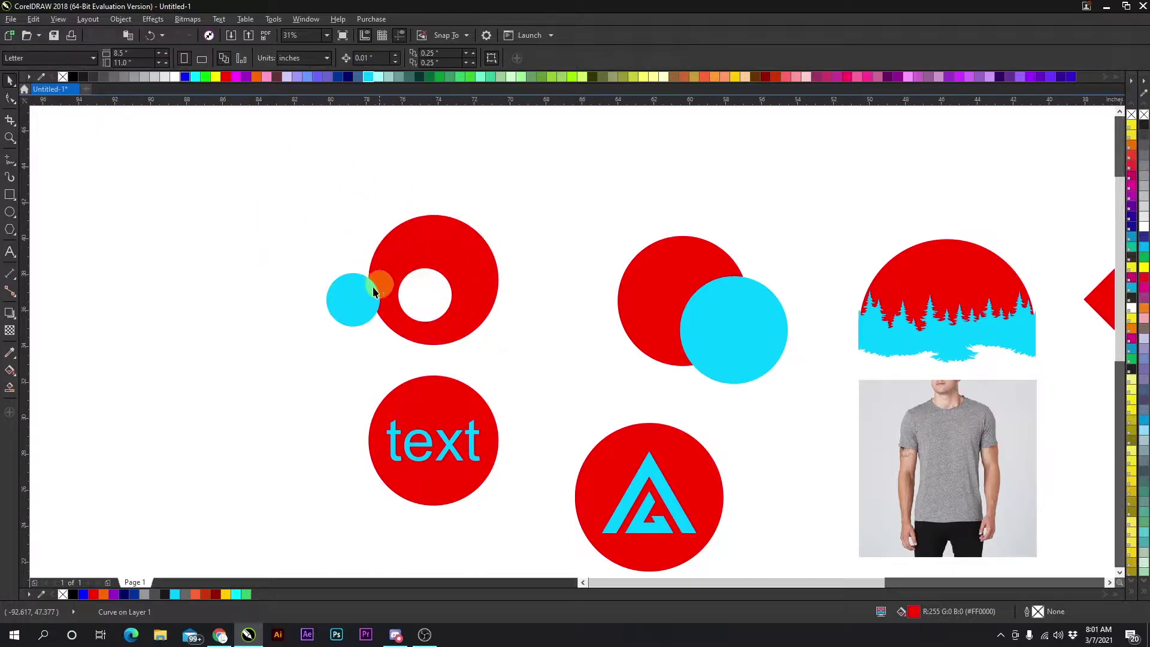
drag(350, 300, 322, 246)
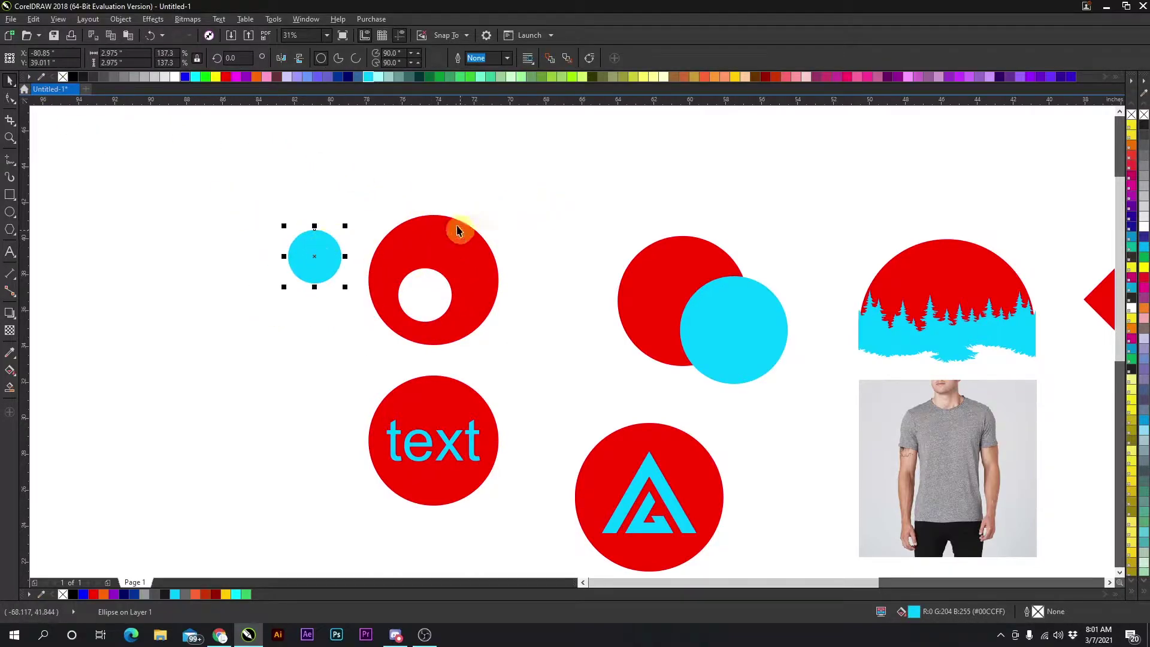
Move the large cyan circle over the left edge of its red circle and apply Simplify to both
click(789, 314)
click(763, 354)
drag(762, 354, 651, 339)
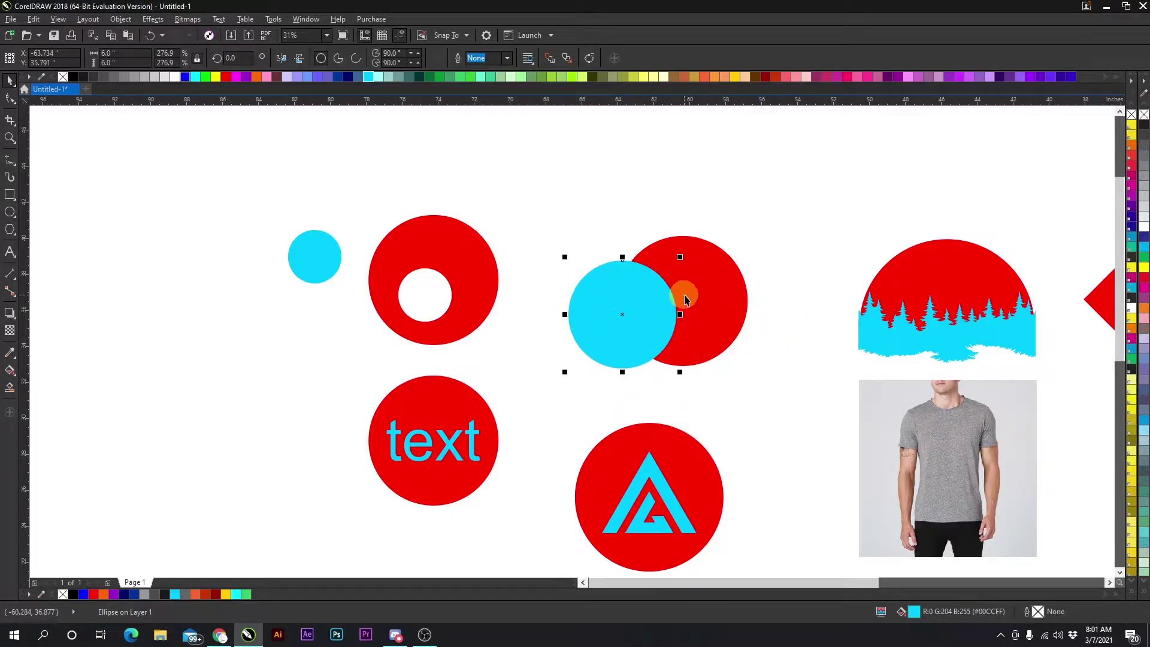
shift+click(707, 299)
click(121, 19)
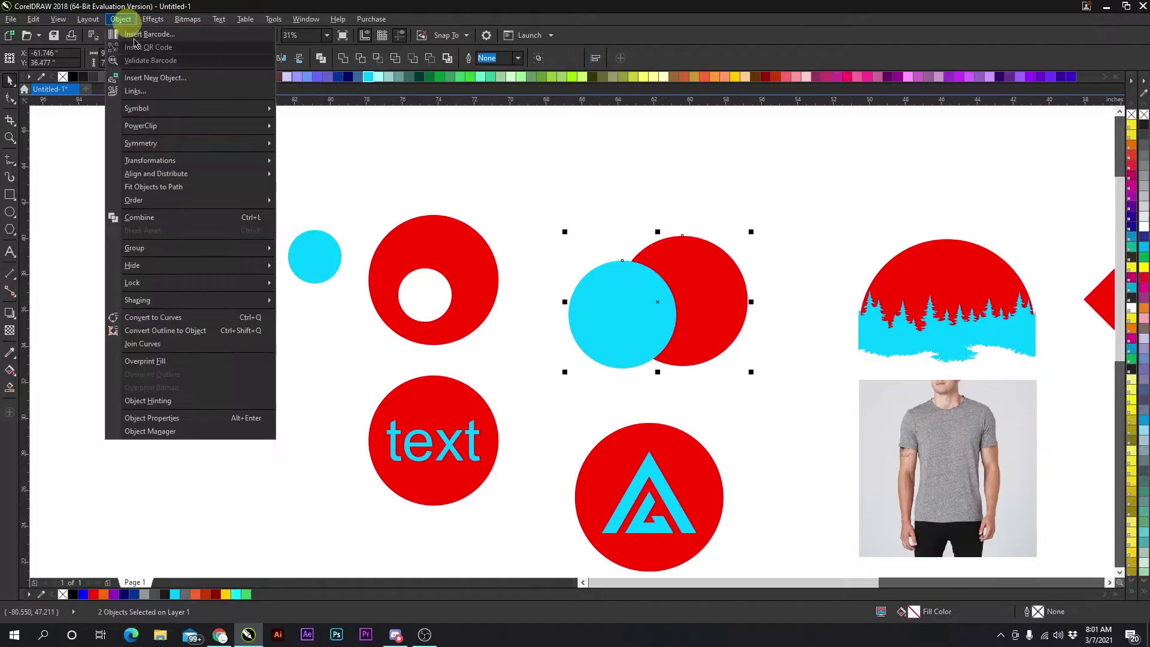
mouse_move(201, 301)
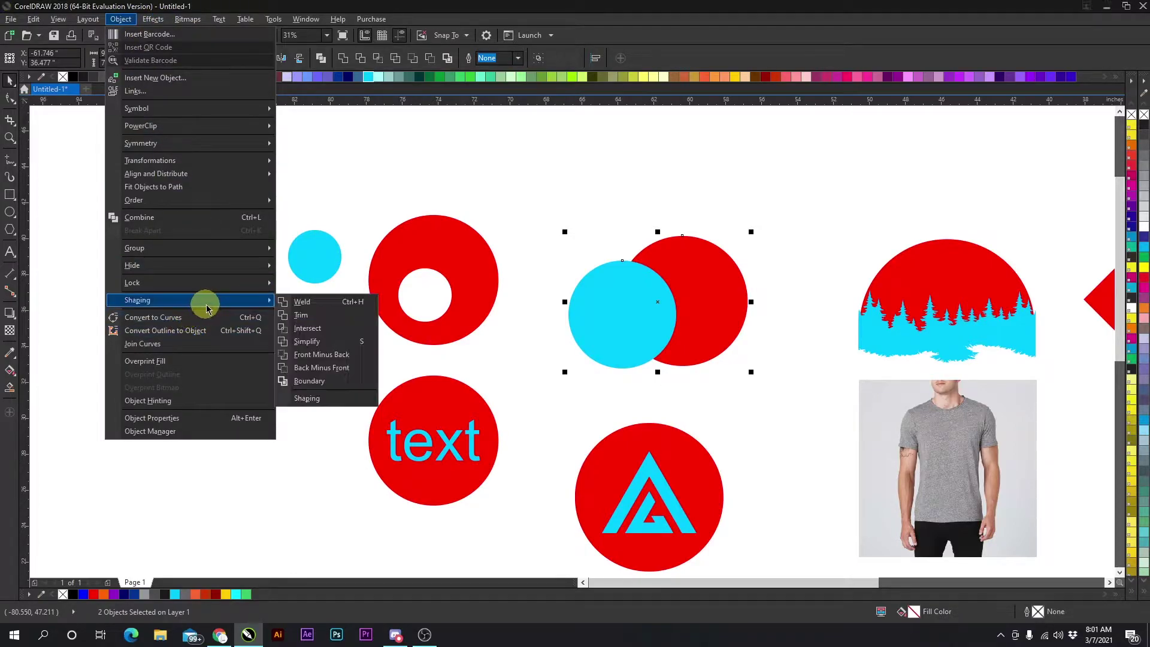
click(314, 343)
Separate the large cyan circle and the red crescent, moving the circle down-left and the crescent up
drag(599, 306, 547, 329)
click(695, 319)
drag(695, 319, 686, 275)
click(682, 235)
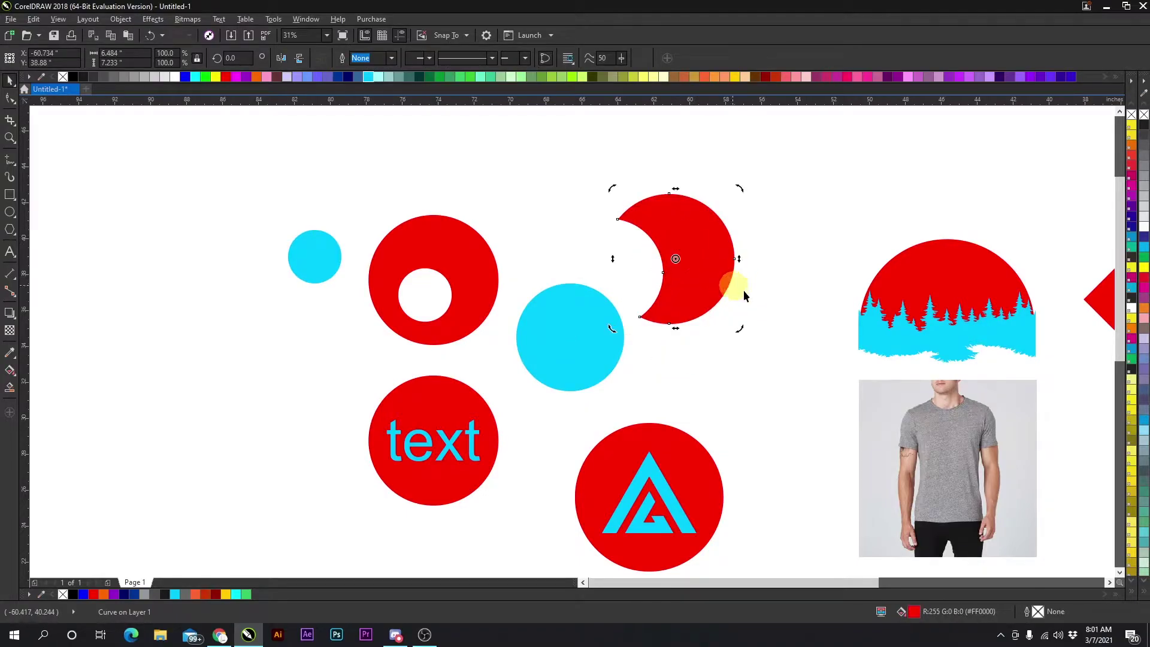
click(783, 292)
Reposition the red half-circle and centre the cyan tree silhouette horizontally over its lower edge
scroll(783, 293, down, 1)
scroll(652, 343, up, 3)
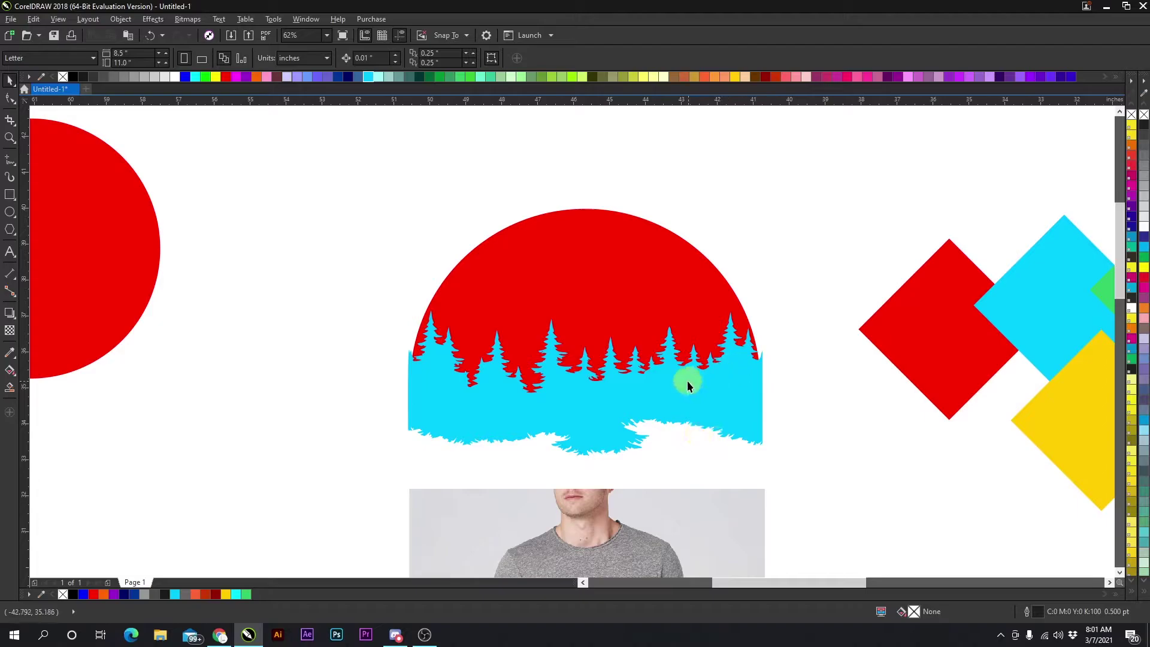
drag(688, 382, 677, 414)
drag(627, 316, 609, 272)
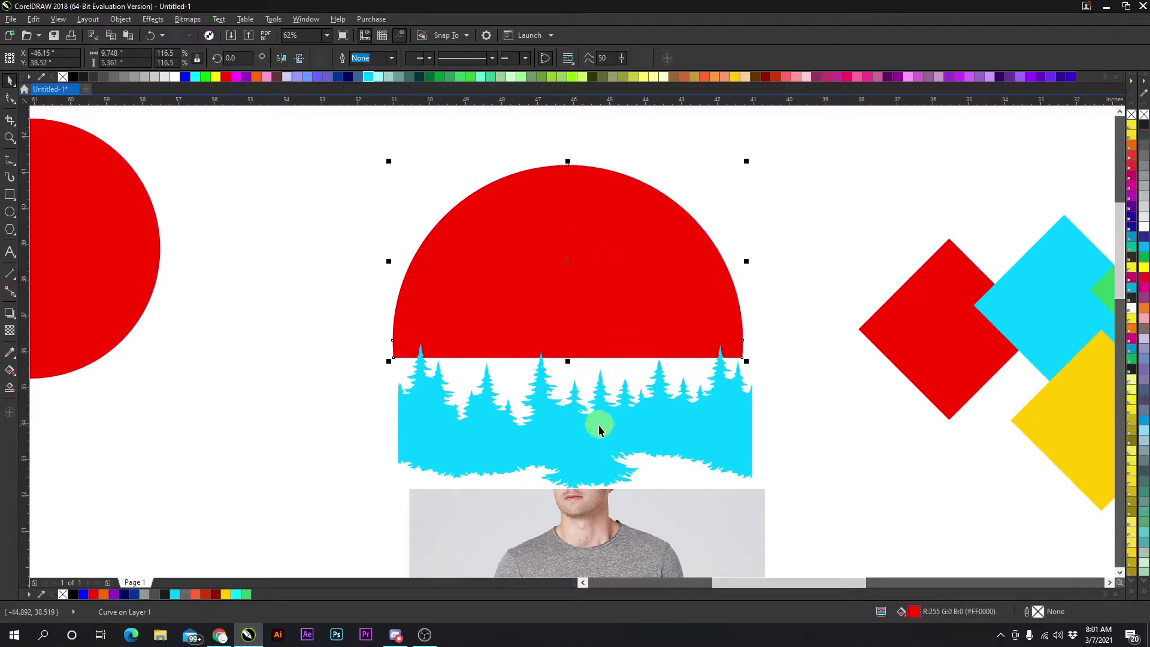
drag(599, 429, 595, 369)
shift+click(618, 268)
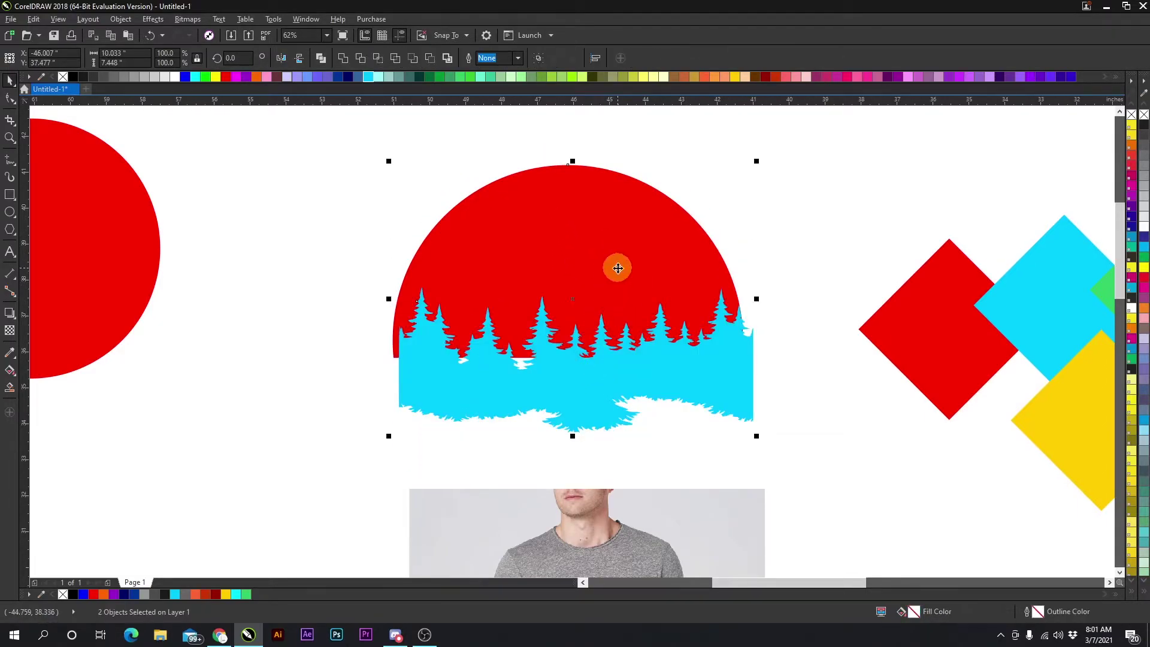
click(673, 361)
drag(673, 362, 641, 360)
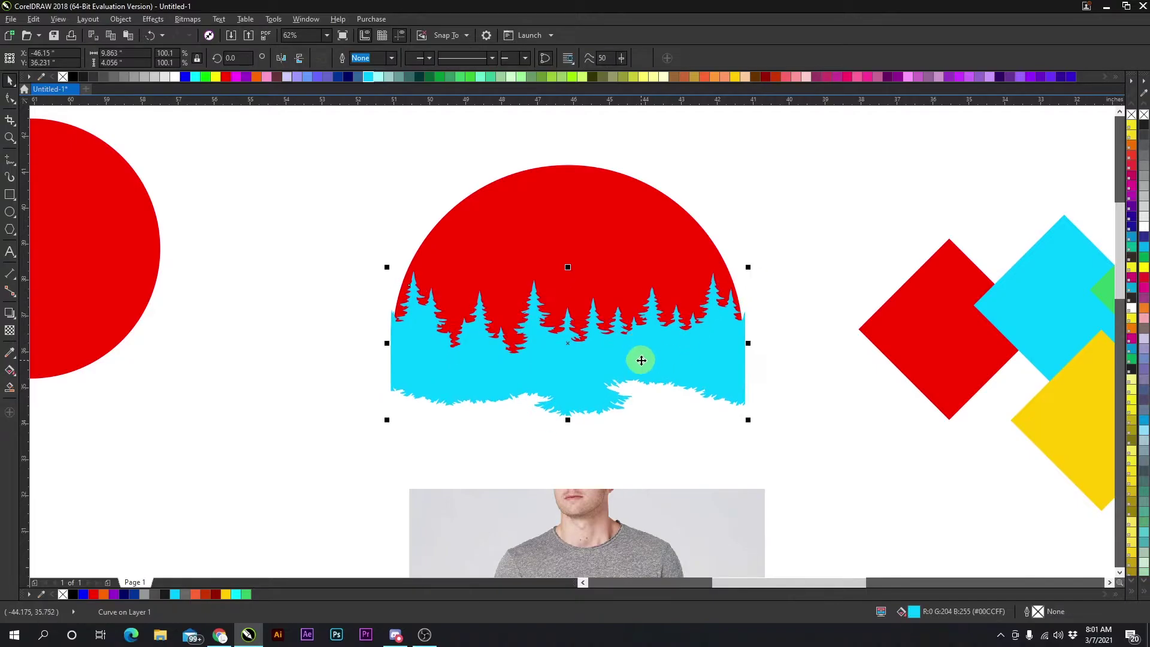
Simplify the red half-circle with the cyan tree silhouette, then move the silhouette away and delete it
shift+click(591, 217)
click(121, 19)
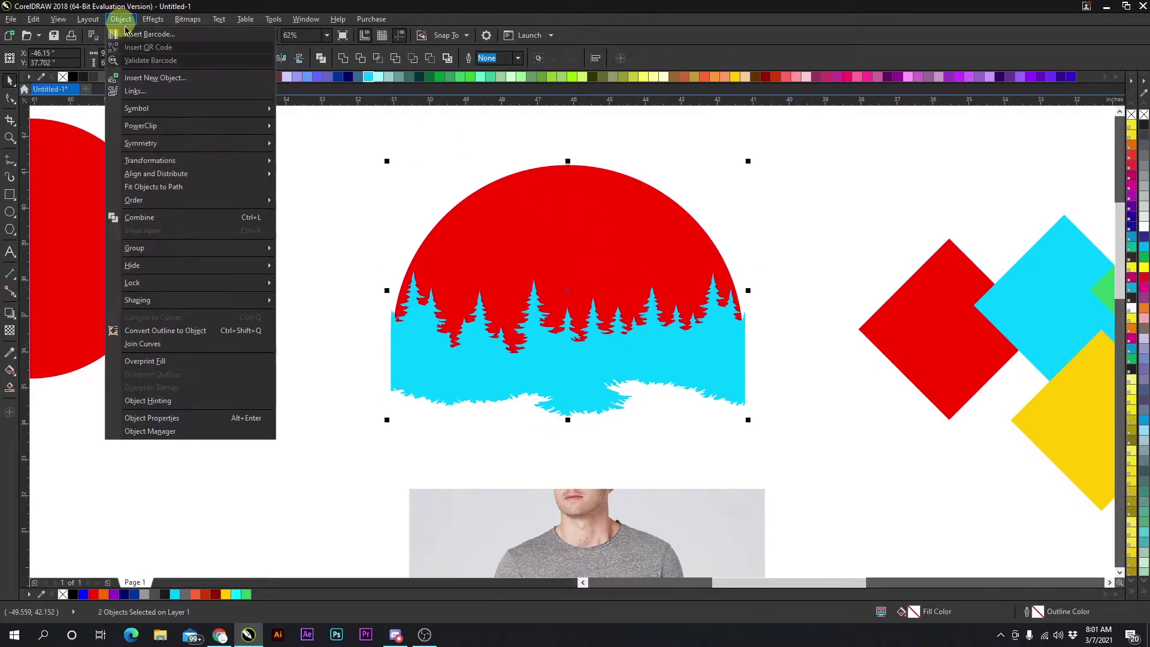
mouse_move(256, 300)
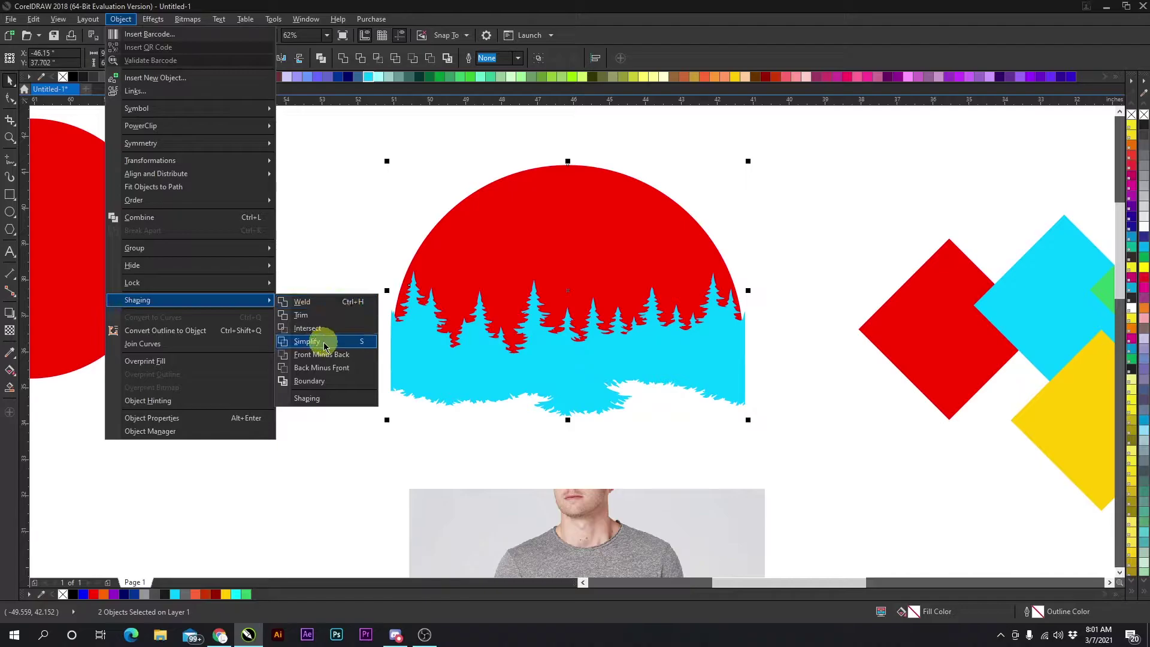
click(325, 346)
drag(545, 356, 617, 406)
key(Delete)
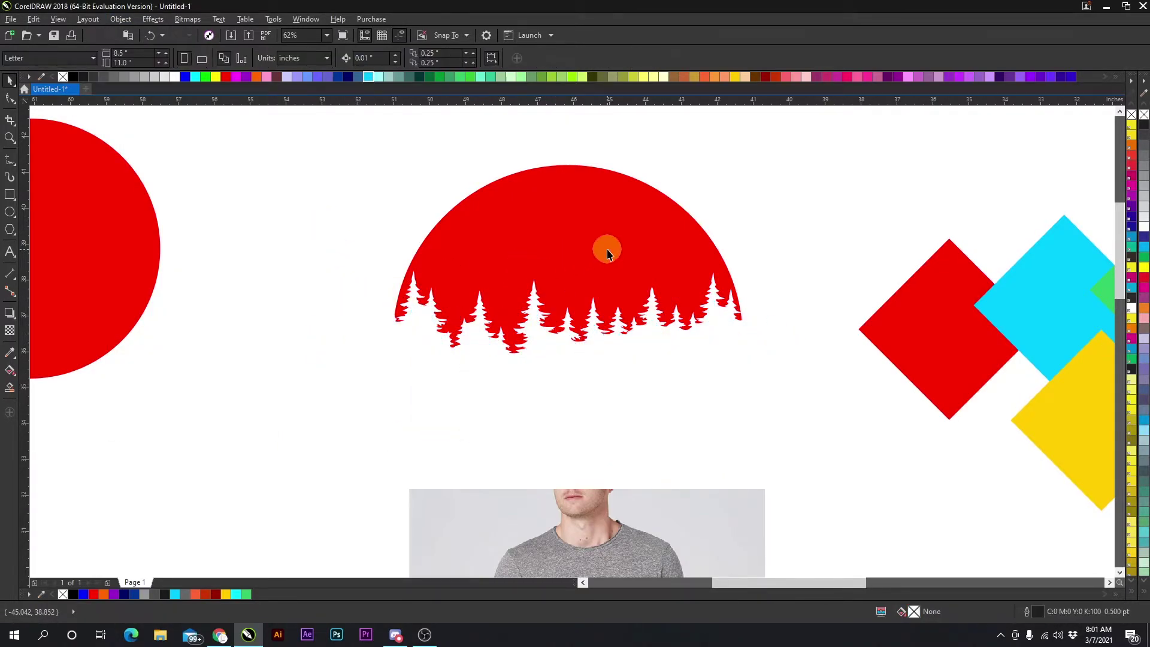
Undo the tree silhouette's deletion, its move and the Simplify operation
click(150, 35)
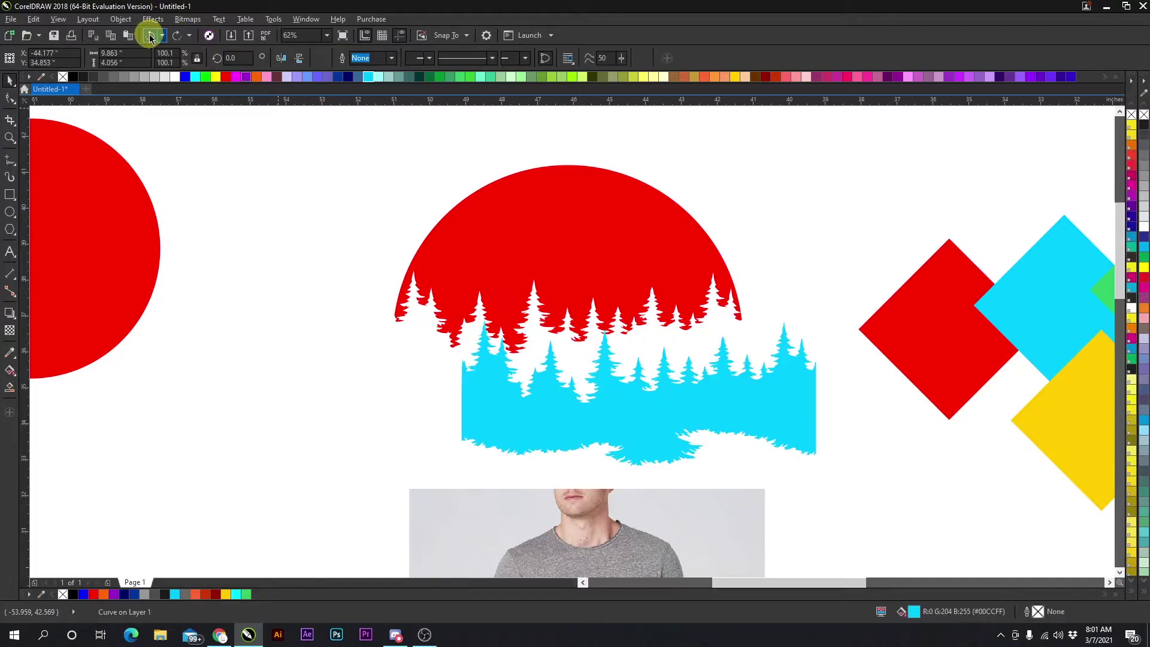
click(150, 36)
click(149, 36)
click(547, 436)
Place the half-circle and tree artwork in front of the T-shirt photo, scaled to about 2.73 × 1.94 inches on the chest
scroll(583, 387, down, 1)
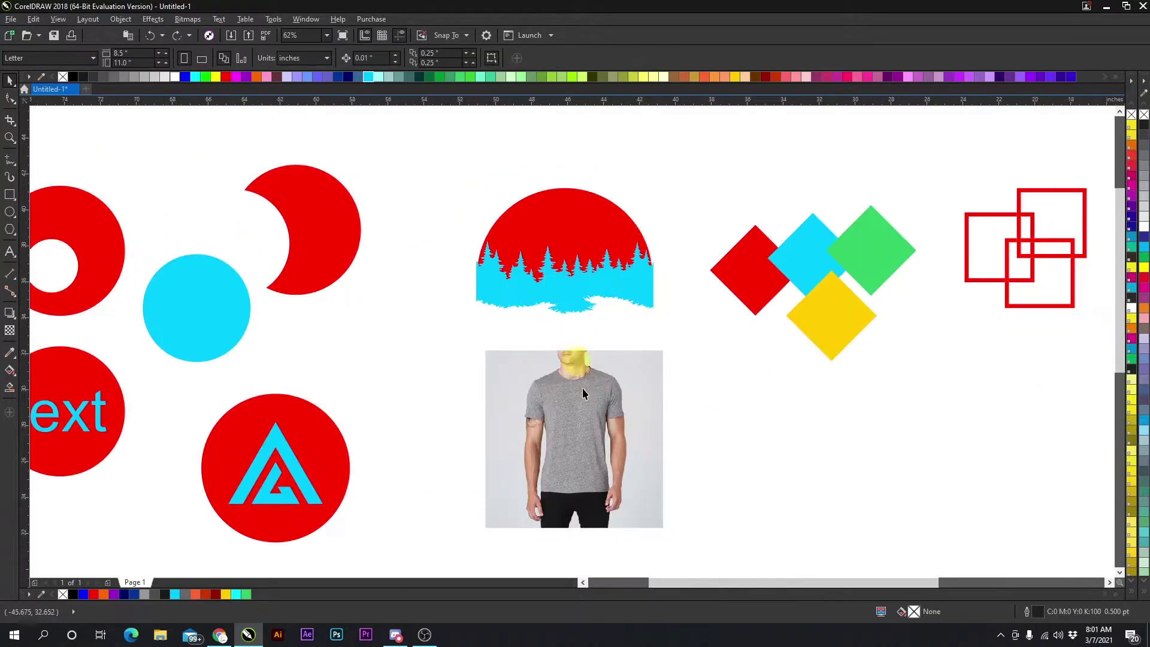
scroll(572, 339, up, 4)
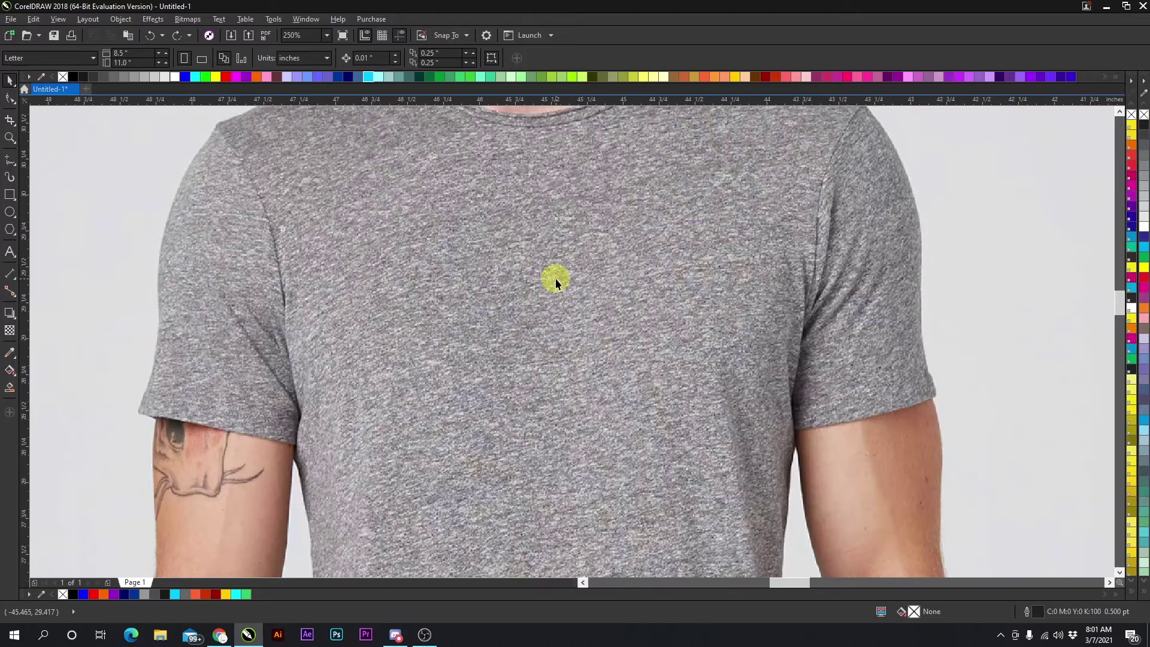
click(10, 274)
scroll(572, 338, down, 4)
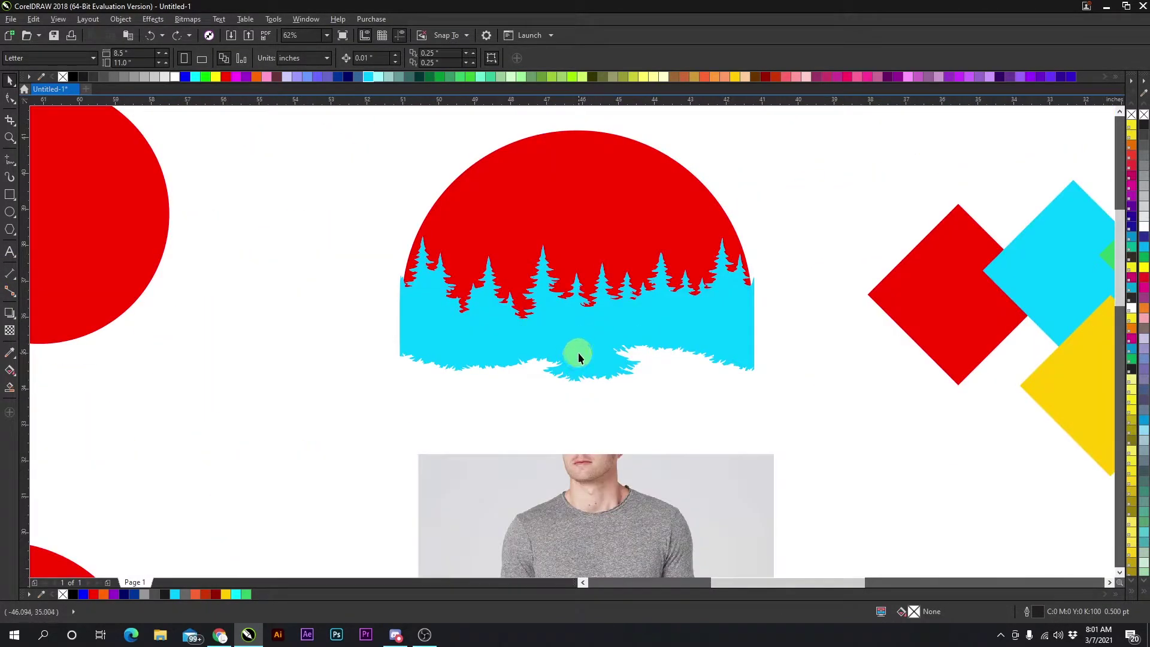
click(579, 353)
shift+click(594, 248)
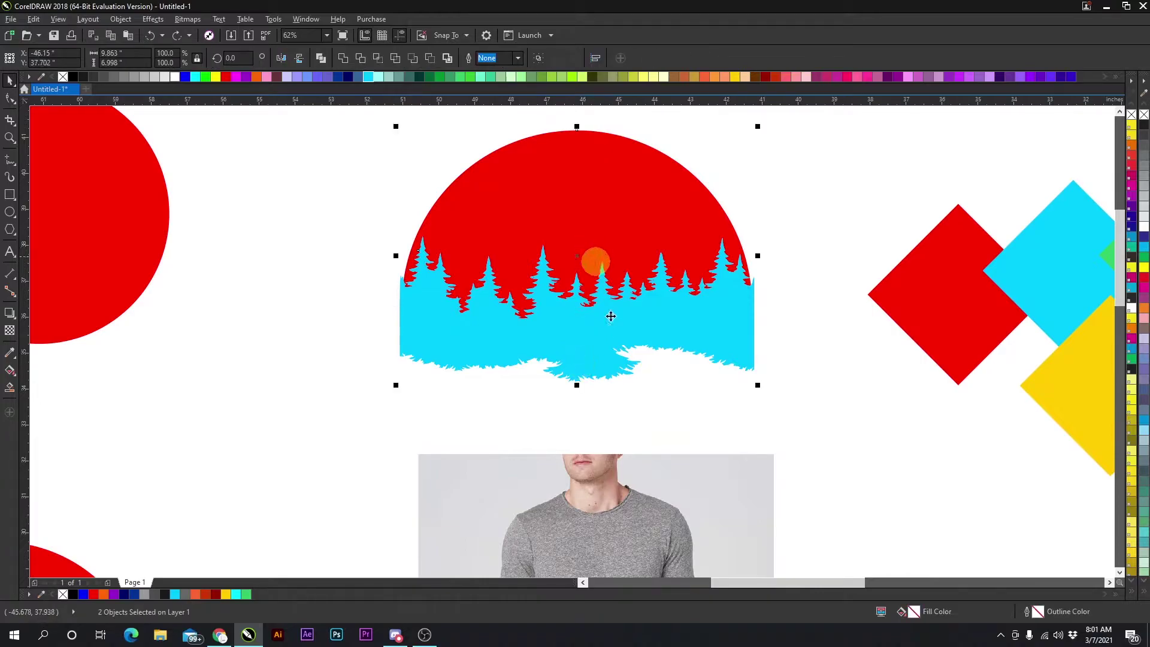
scroll(595, 261, down, 1)
drag(566, 304, 570, 426)
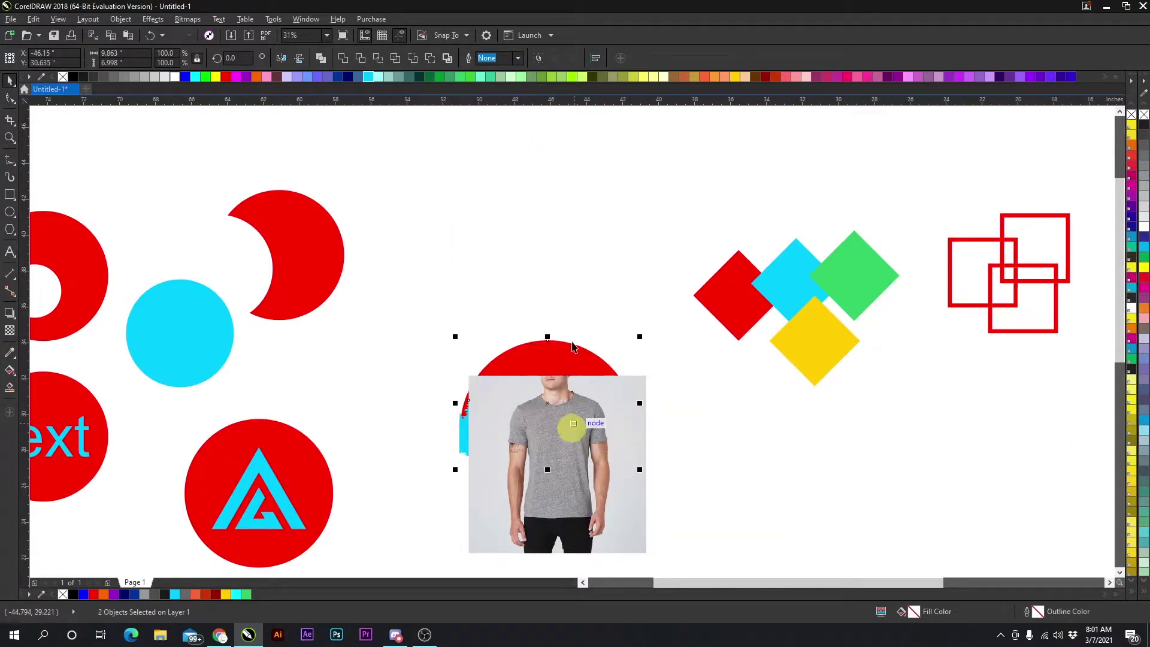
scroll(570, 426, up, 2)
key(shift+Page_Up)
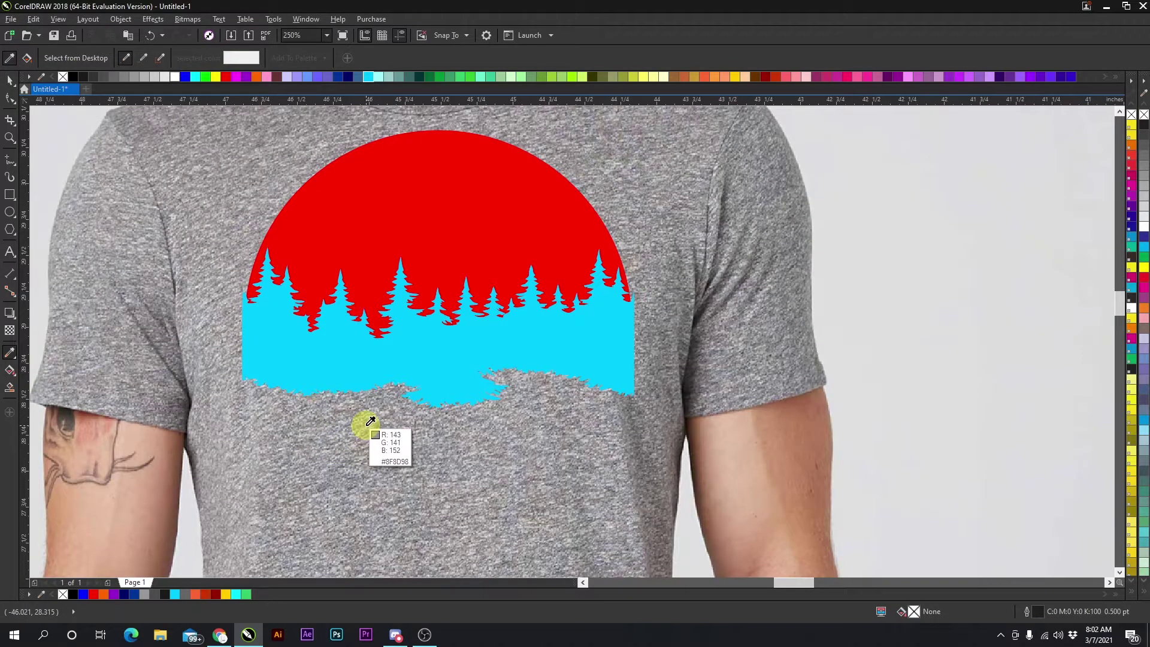
Sample the shirt's gray (#8F8D98) with the Color Eyedropper and fill the tree silhouette with it
click(370, 422)
click(395, 372)
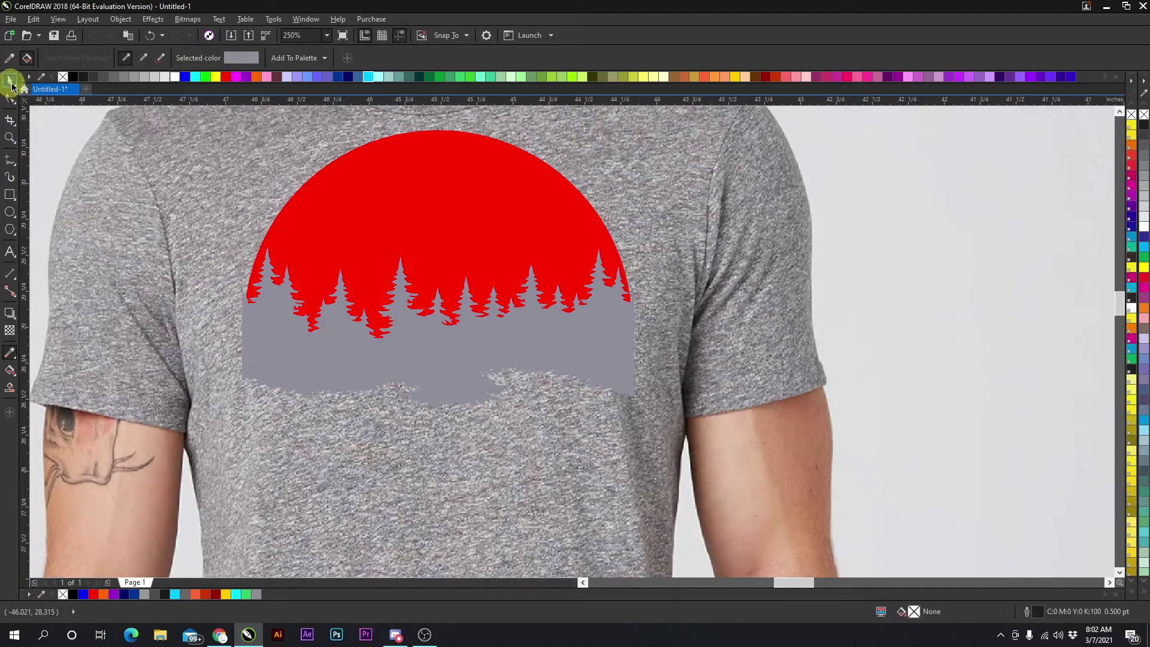
click(9, 80)
scroll(573, 342, down, 1)
scroll(573, 342, up, 1)
Simplify the red half-circle on the shirt with the gray tree silhouette and delete the silhouette
click(546, 388)
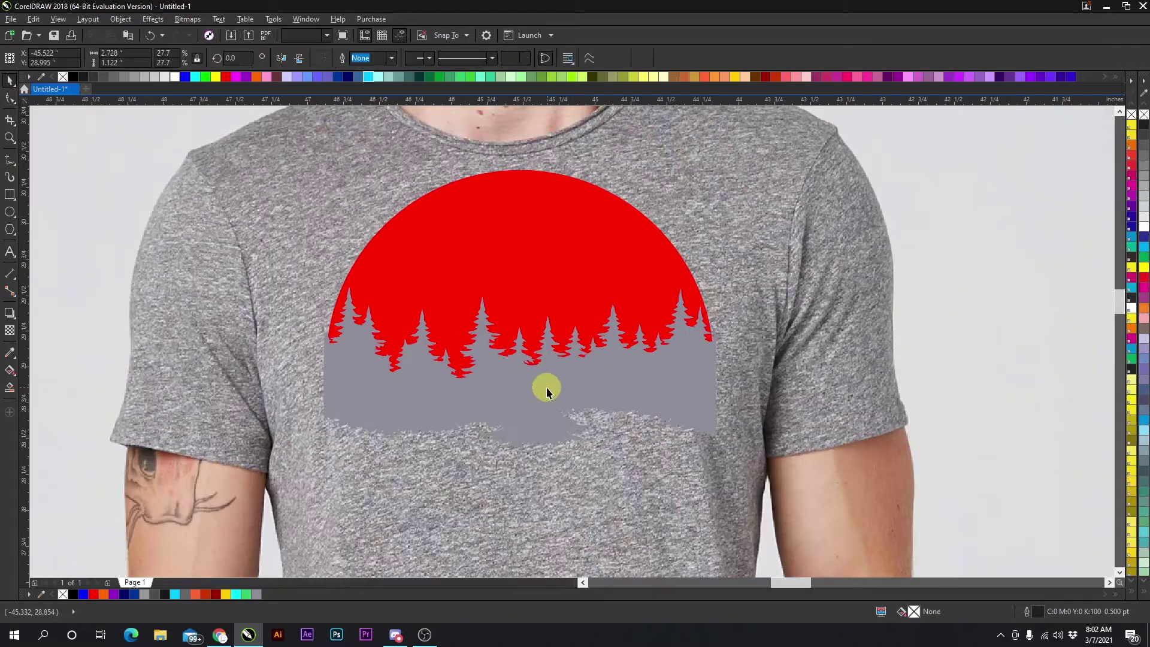
shift+click(539, 249)
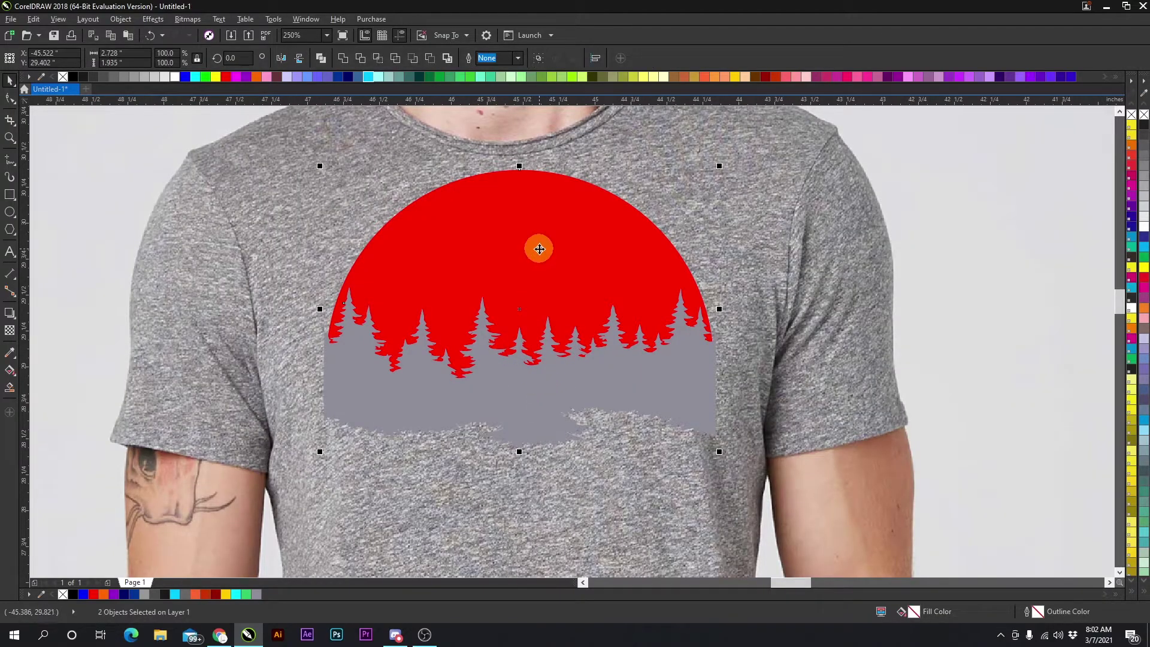
scroll(717, 310, down, 1)
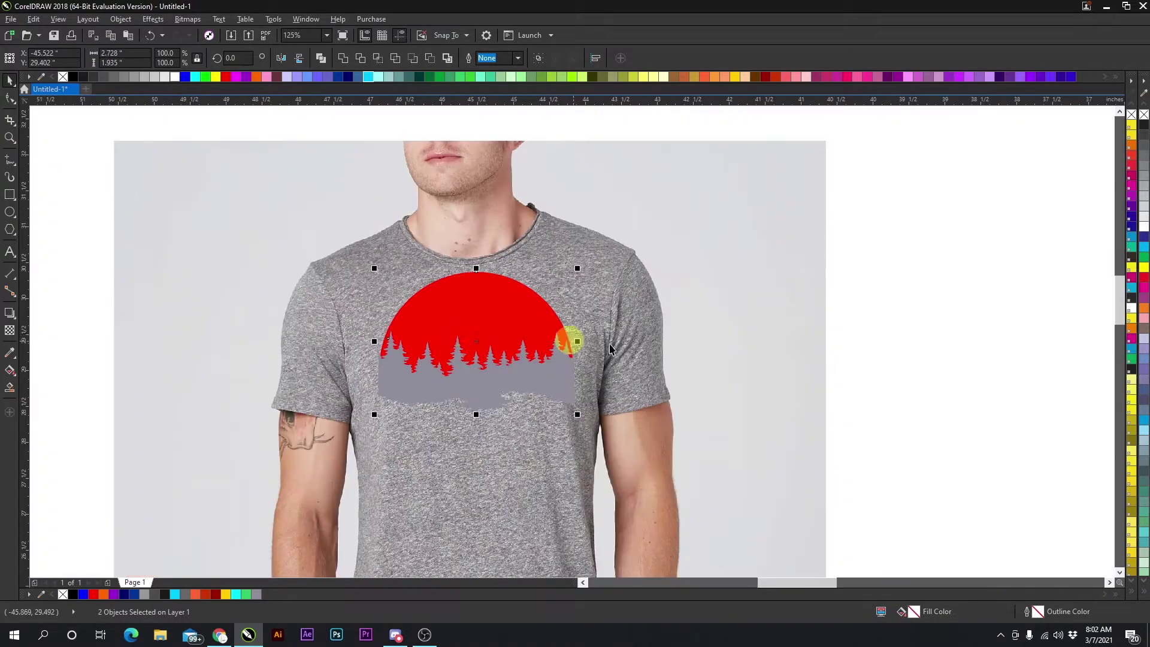
click(908, 285)
click(534, 391)
key(Delete)
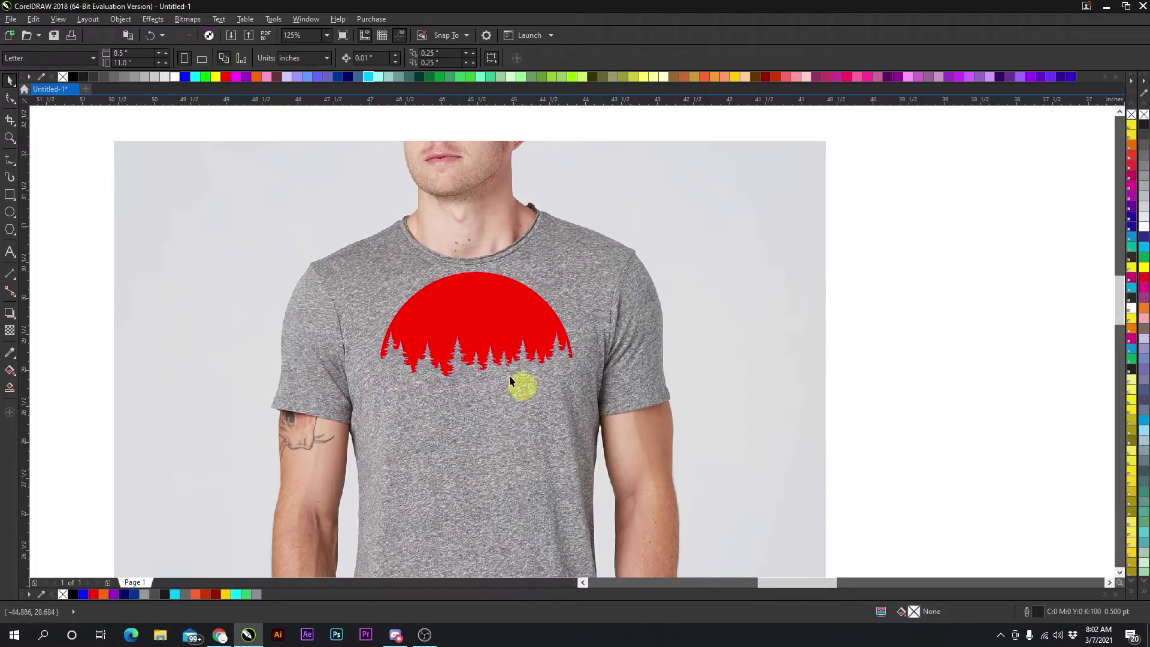
click(490, 321)
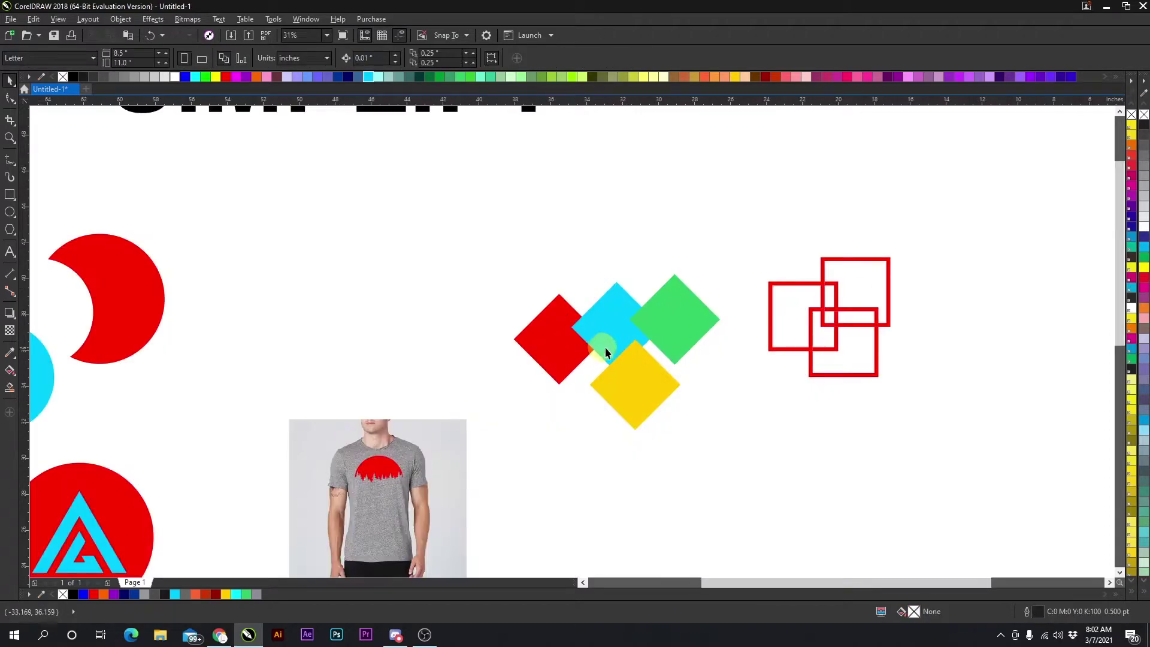
Select all four overlapping red, cyan, green and yellow diamonds and apply the Simplify shaping command to them
scroll(626, 354, up, 1)
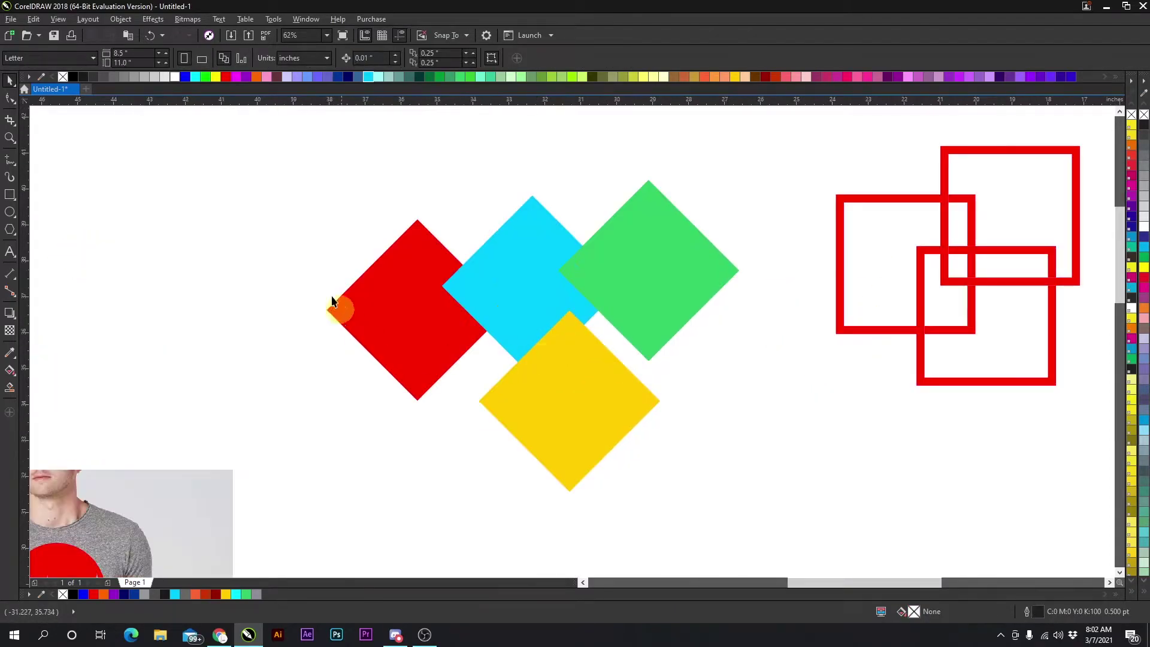
drag(782, 518, 782, 517)
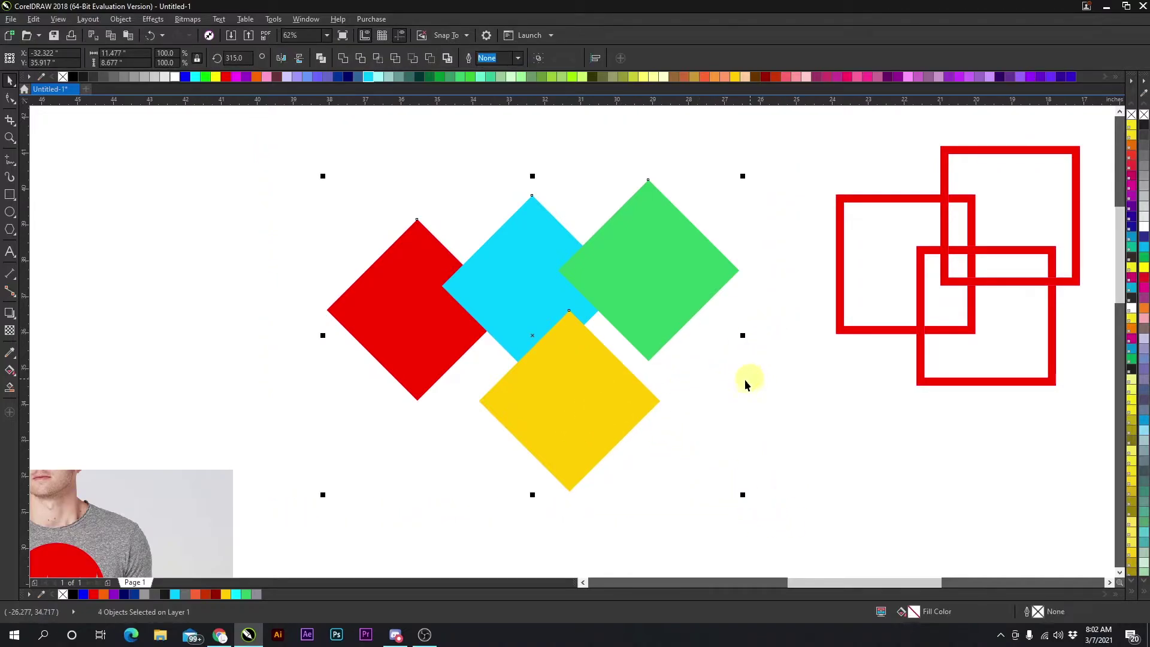
click(719, 389)
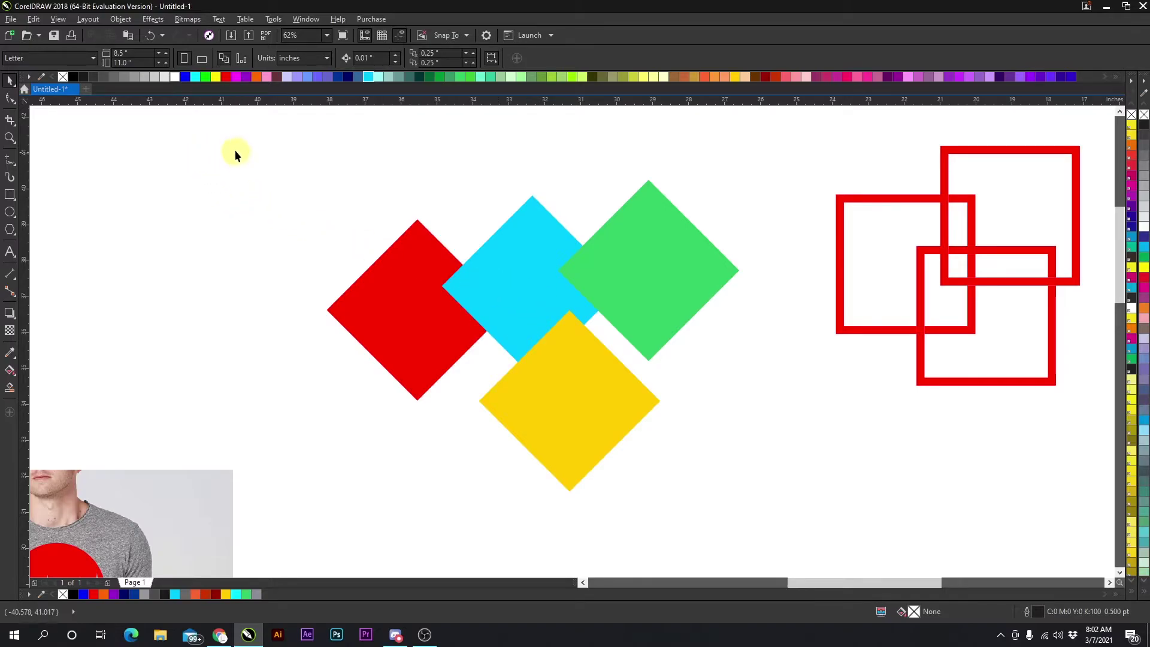
drag(794, 499, 777, 519)
click(745, 402)
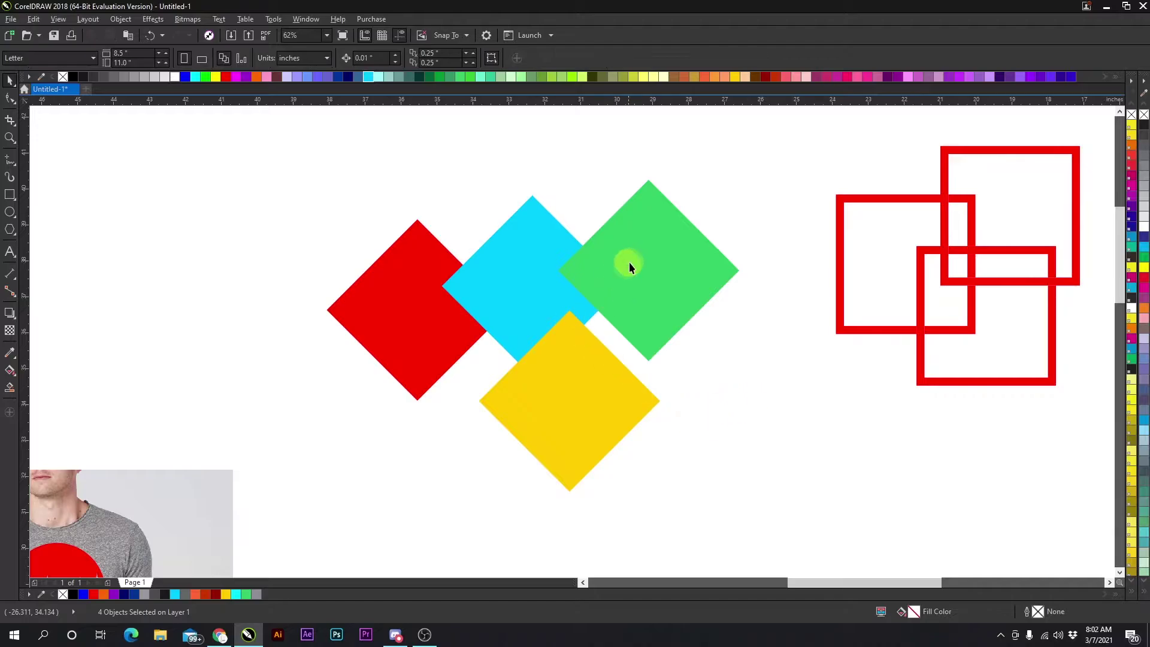
drag(246, 148, 770, 505)
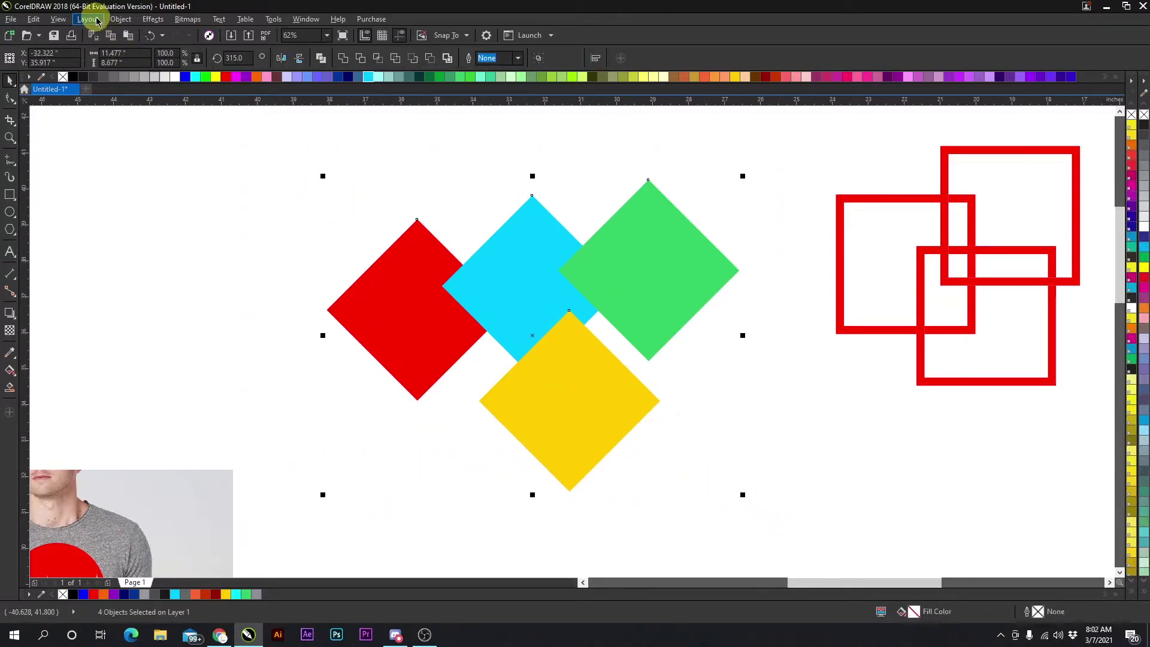
click(121, 19)
mouse_move(178, 299)
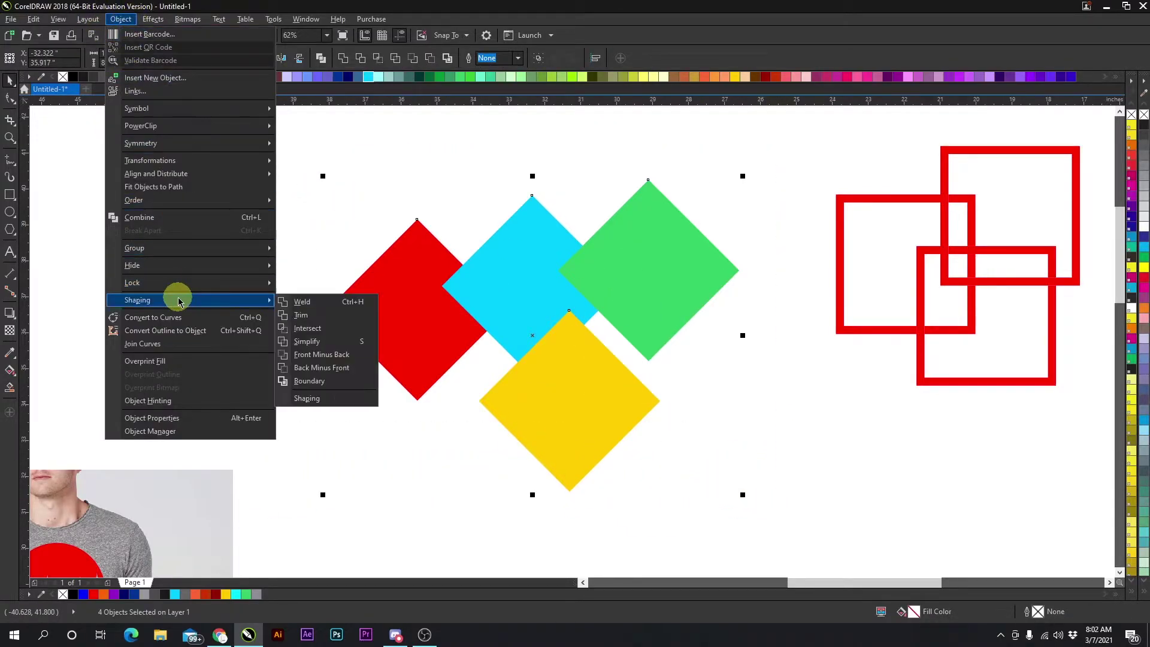
click(308, 340)
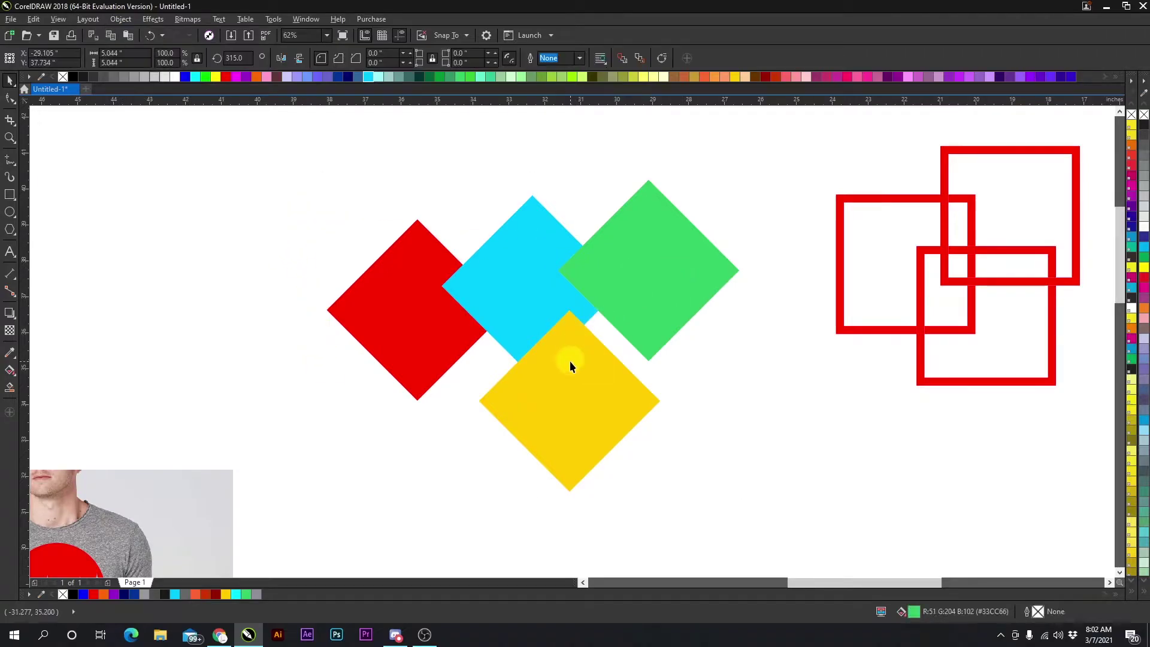
Move the yellow, green, red and cyan diamonds away from each other to expose their cut edges
drag(570, 361, 577, 401)
drag(585, 288, 625, 286)
drag(516, 266, 533, 255)
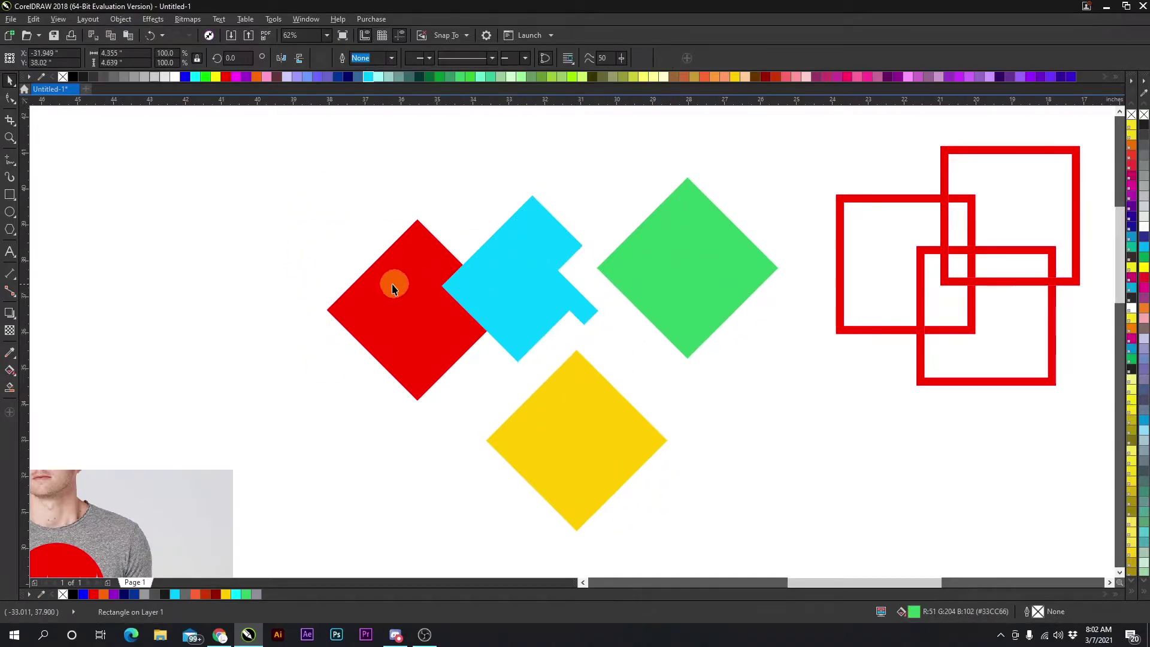
drag(387, 286, 329, 277)
drag(516, 254, 472, 236)
click(765, 323)
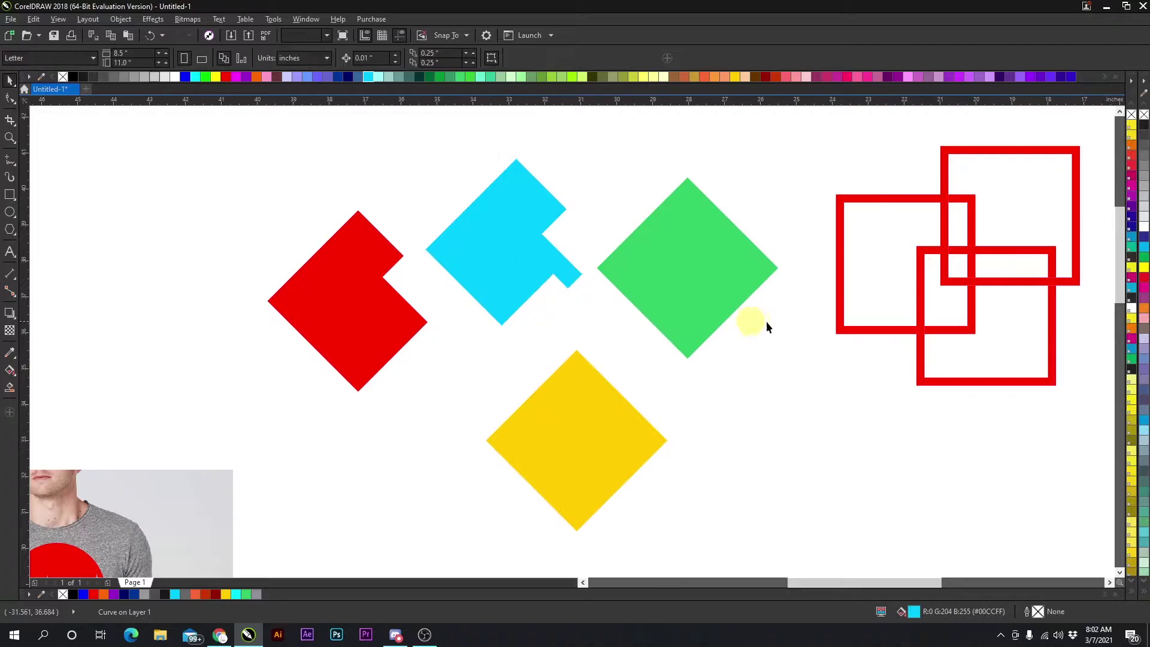
Simplify the three overlapping red square frames and move the upper and lower frames apart from the remaining one
scroll(616, 343, down, 3)
scroll(540, 321, up, 3)
drag(382, 173, 680, 424)
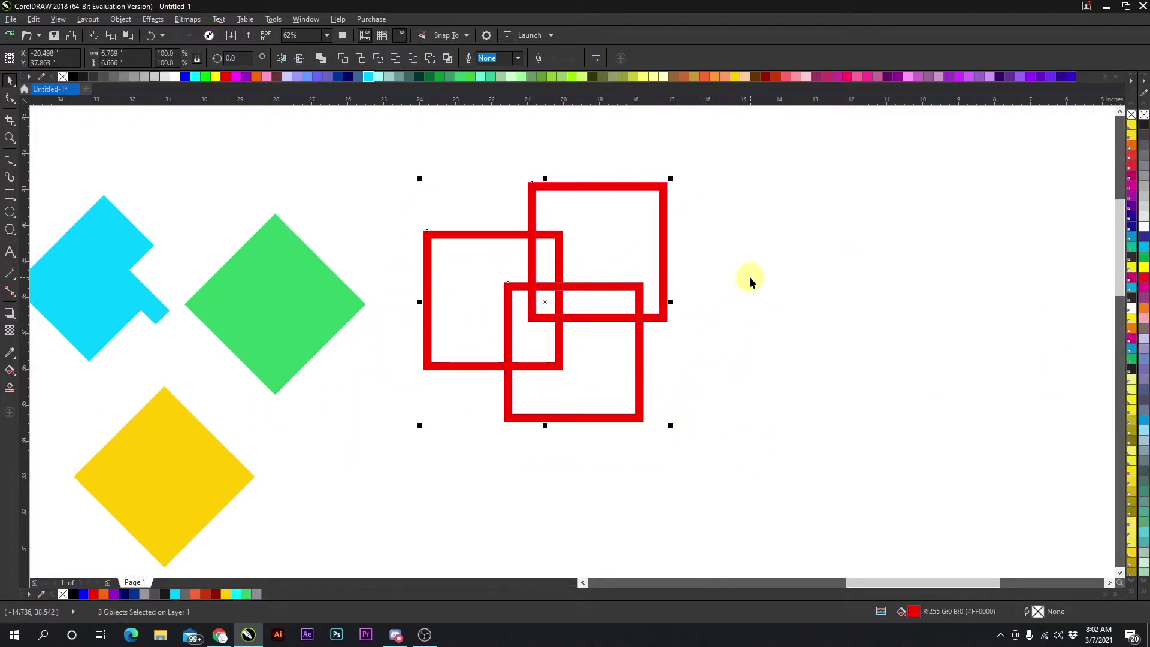
click(664, 207)
drag(663, 207, 879, 202)
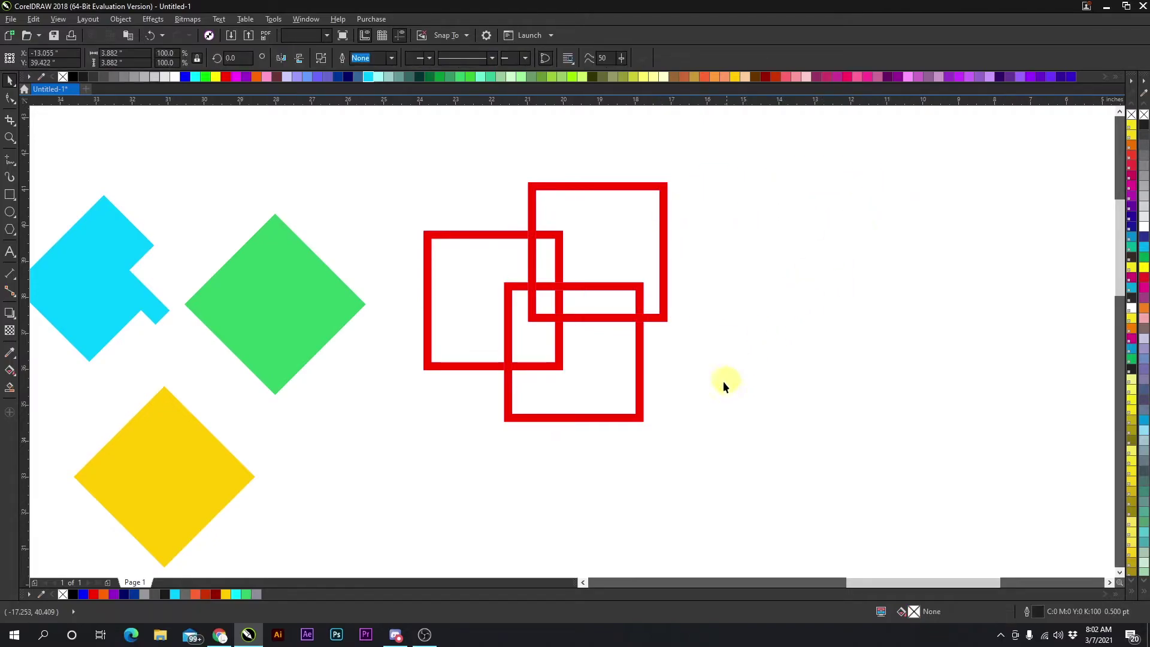
drag(643, 347, 724, 386)
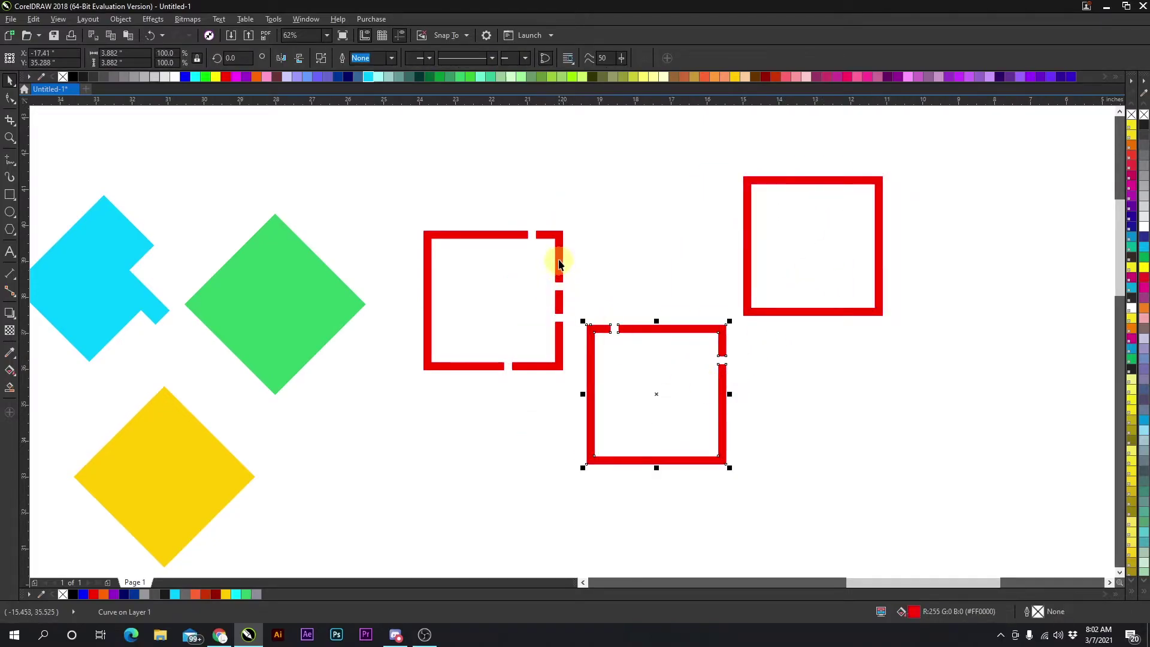
drag(559, 262, 565, 240)
scroll(586, 337, down, 2)
click(430, 365)
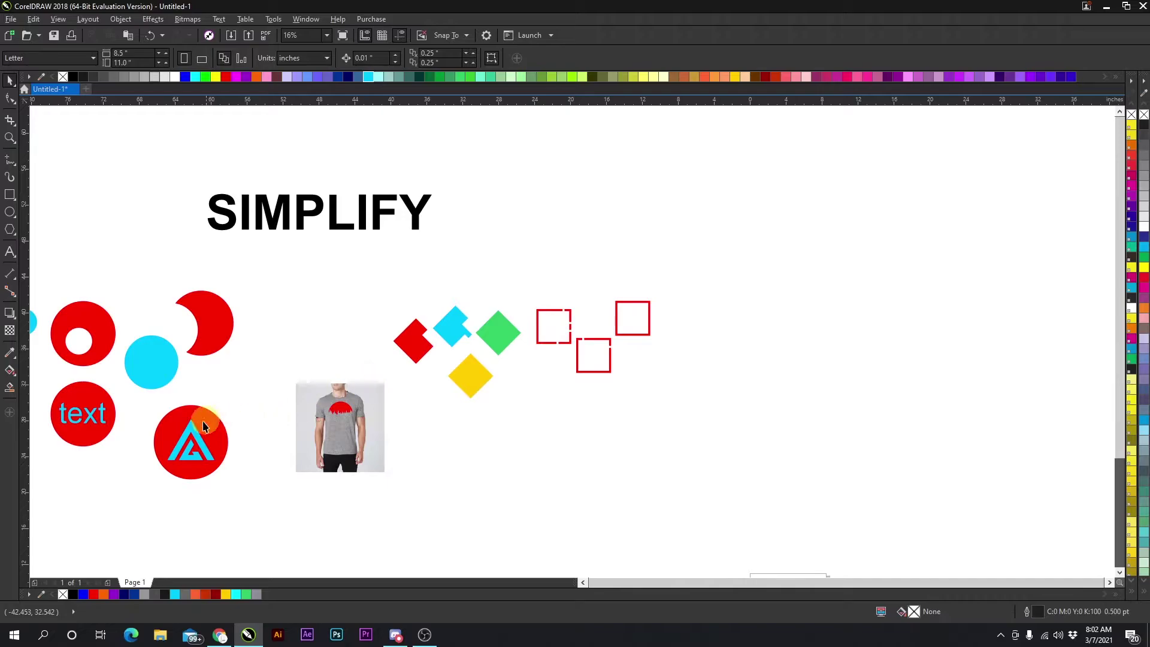
Move the cyan triangle logo off the red circle and undo the move
scroll(203, 426, up, 4)
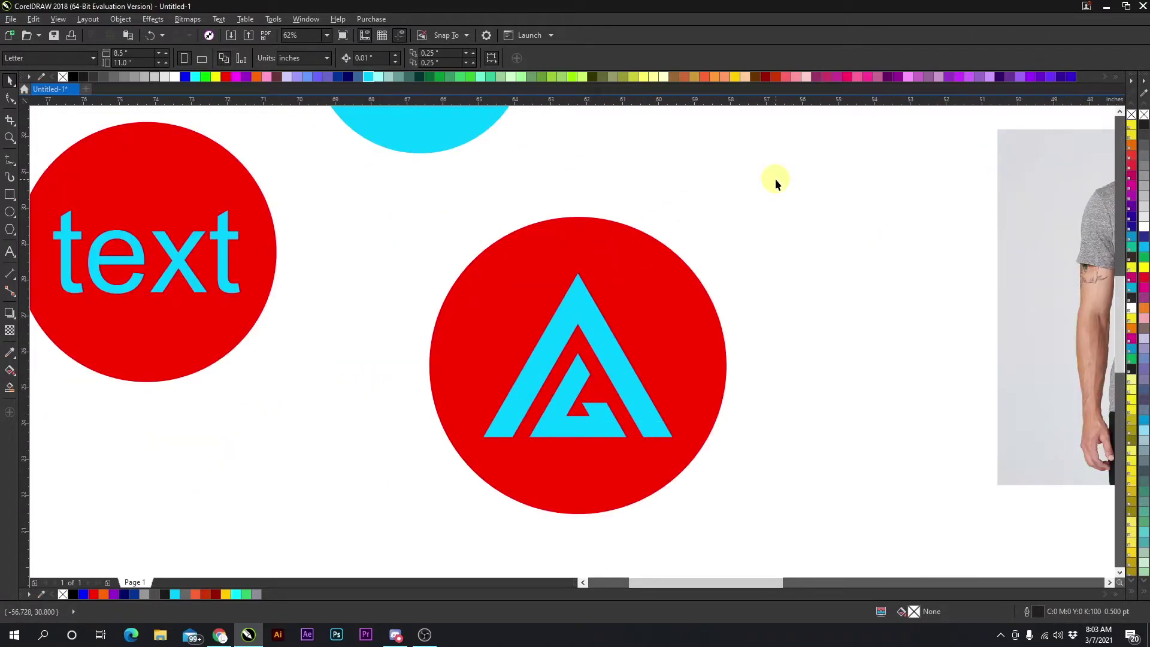
click(586, 303)
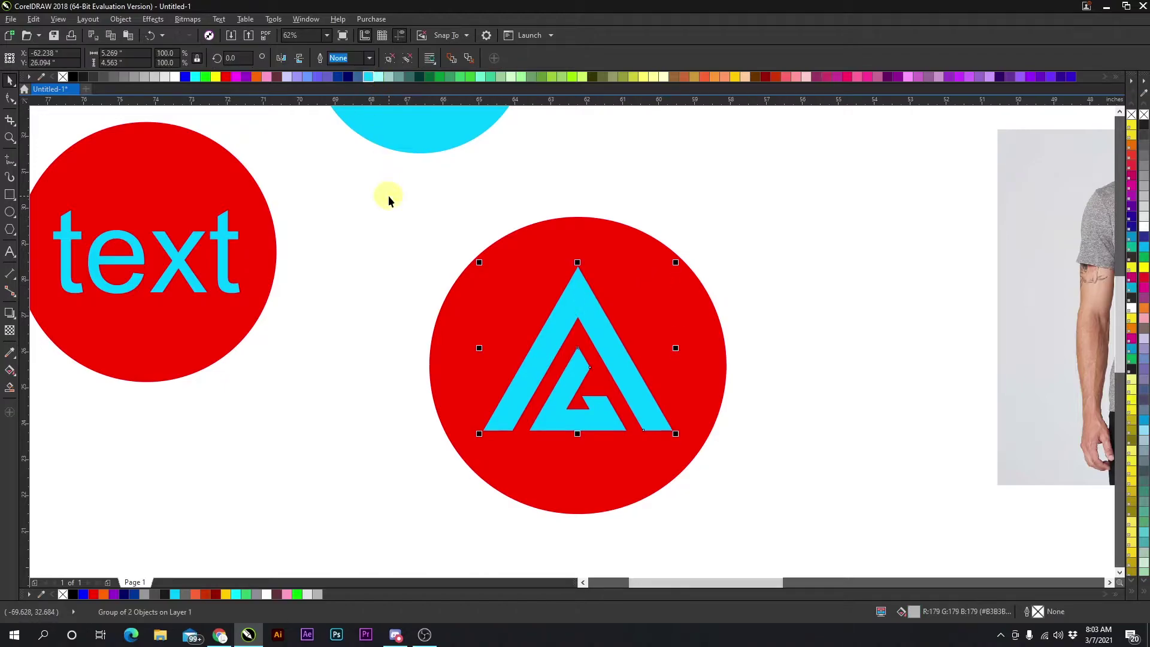
click(586, 334)
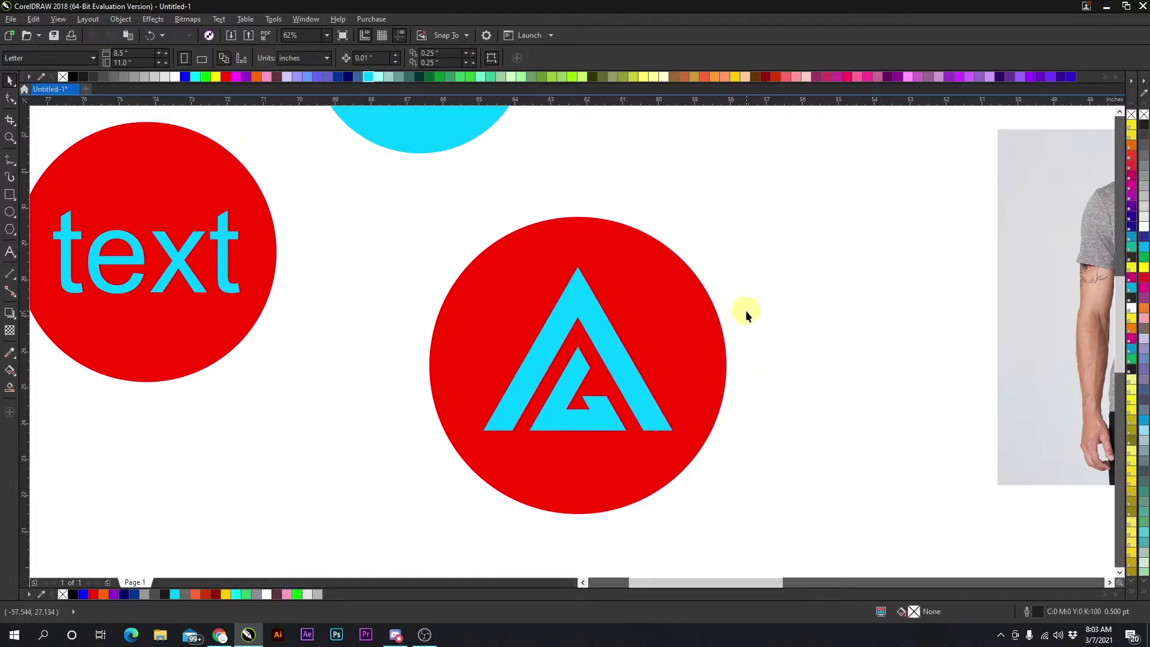
click(621, 367)
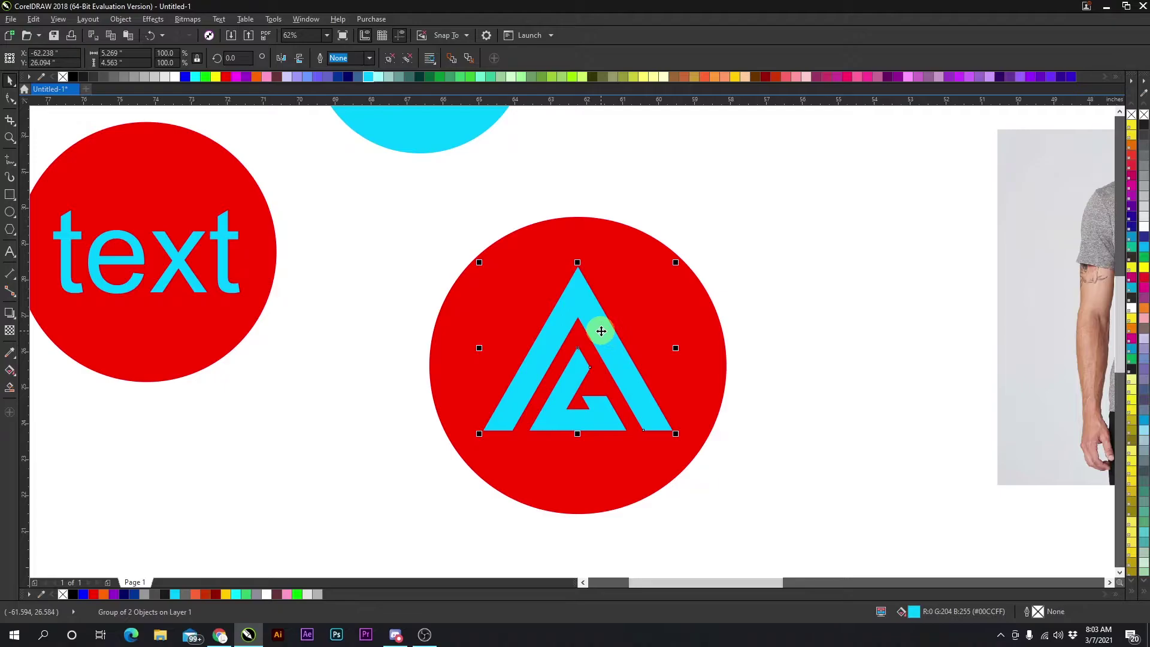
drag(601, 330, 852, 237)
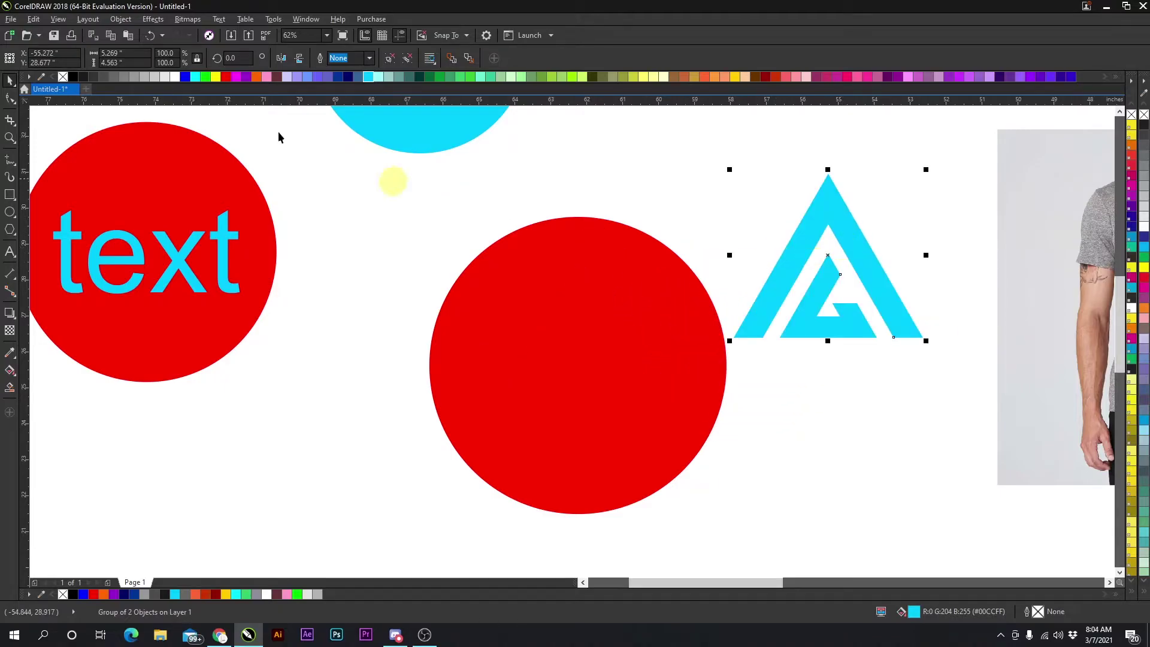
click(154, 39)
click(444, 235)
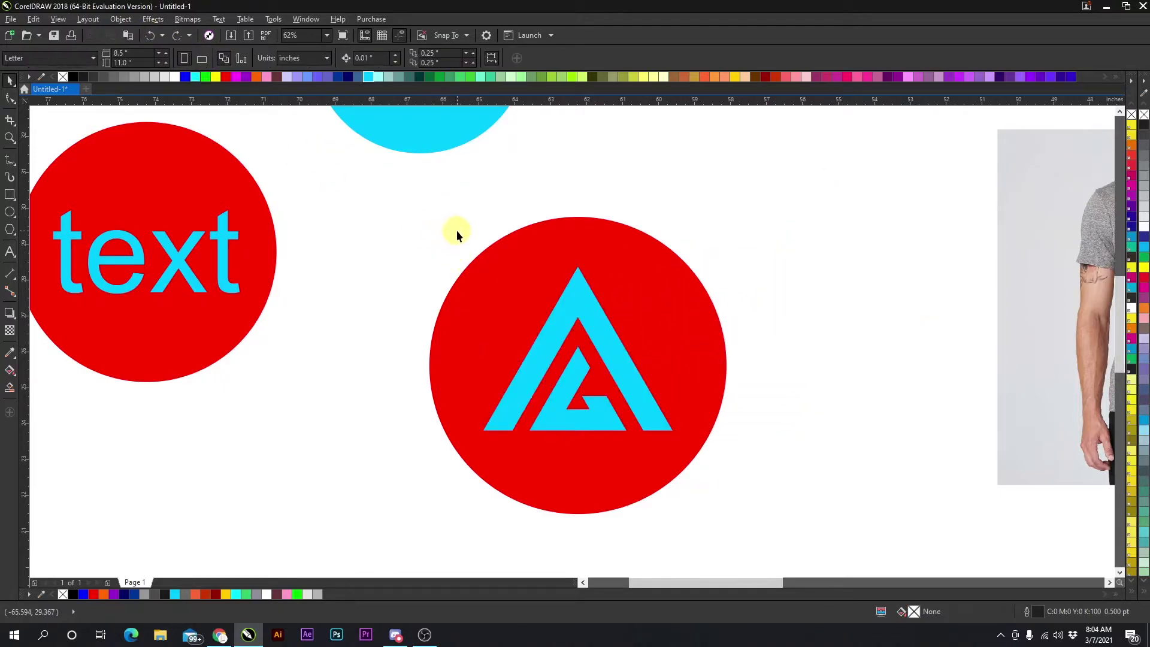
Shift the cyan triangle logo slightly within the red circle and undo the shift
click(588, 310)
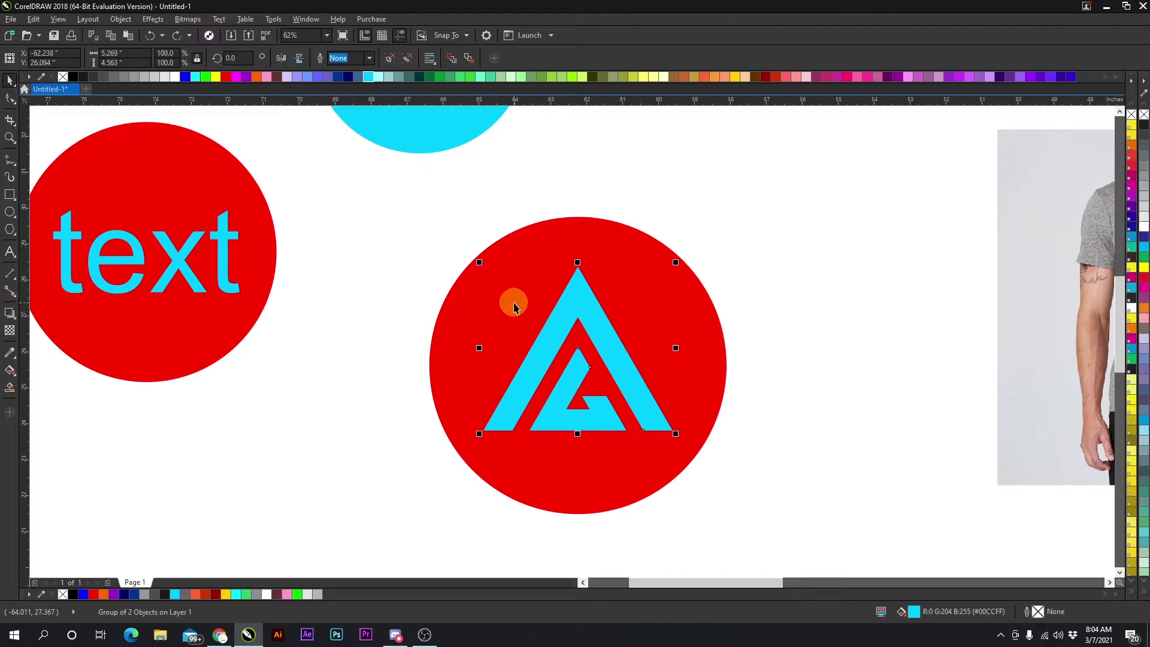
click(785, 310)
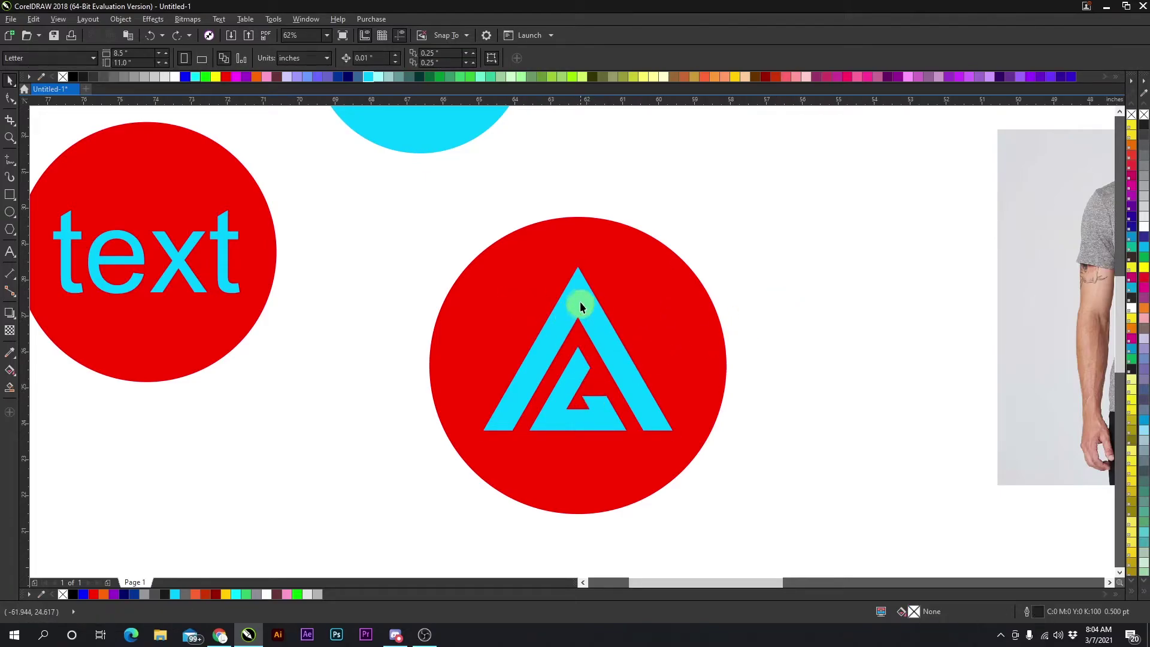
click(580, 305)
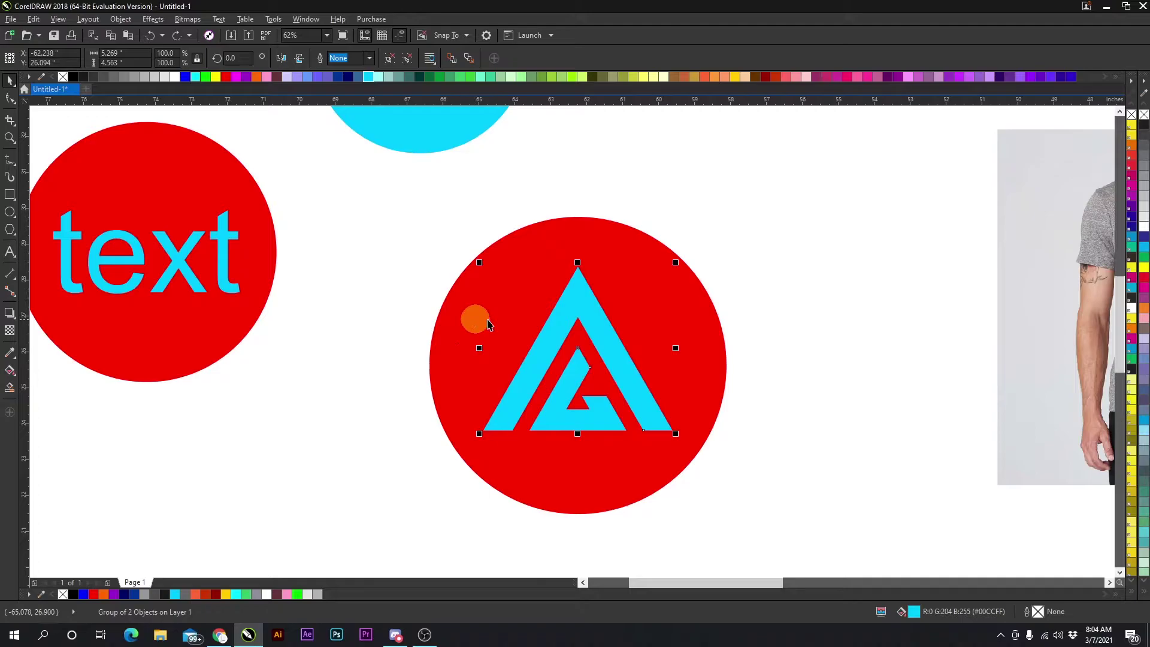
drag(575, 314, 604, 313)
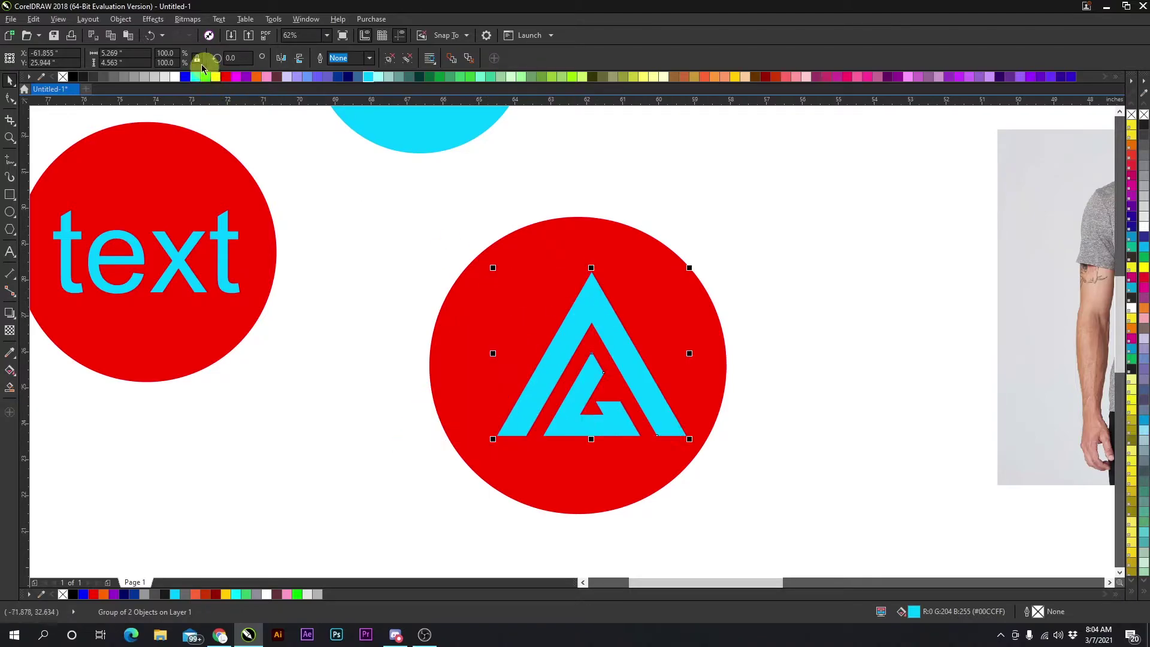
click(149, 35)
click(149, 35)
Simplify the red circle with the cyan triangle logo, pull the logo pieces off the cutout and remove them
shift+click(478, 301)
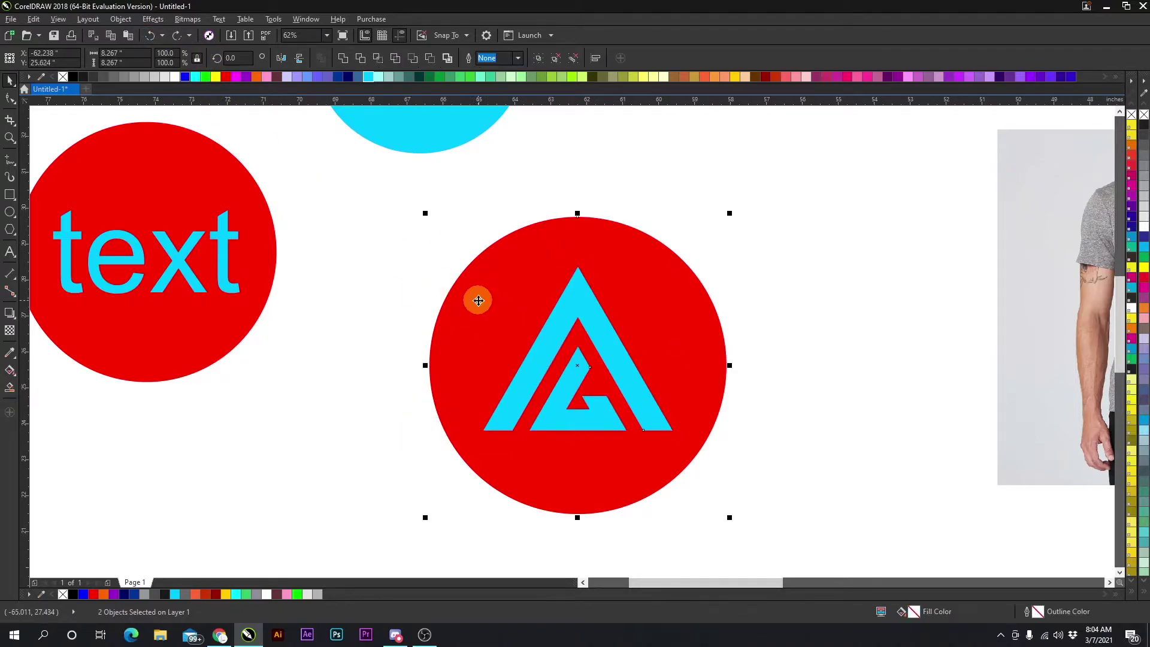
drag(587, 310, 624, 298)
drag(596, 415, 621, 433)
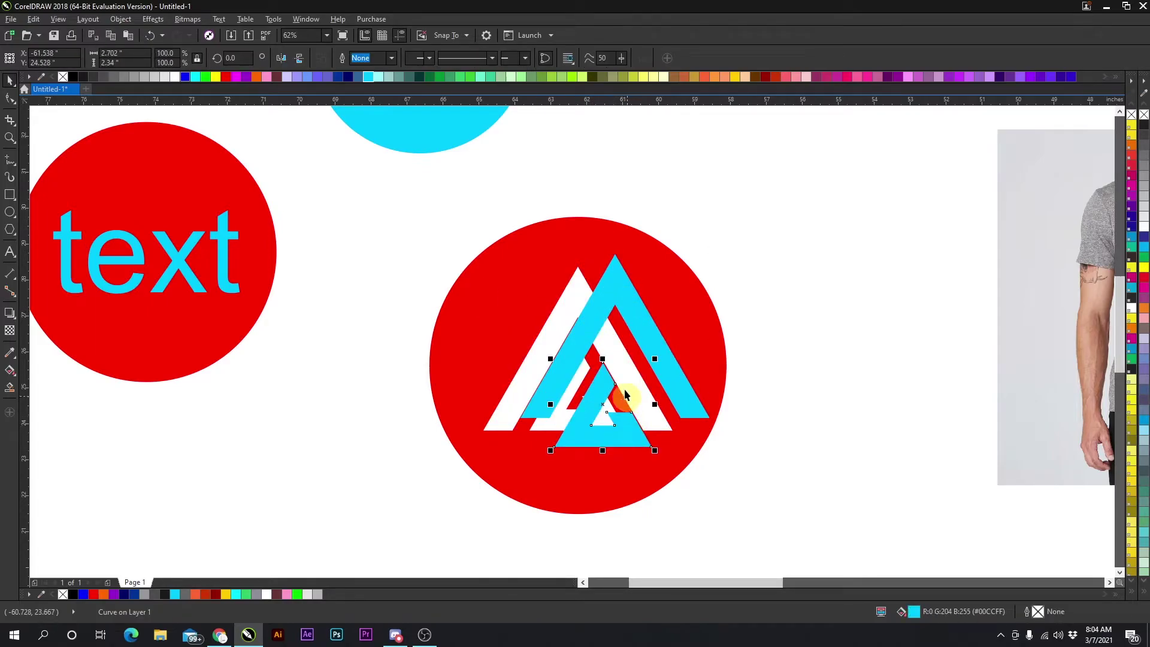
shift+click(605, 309)
drag(605, 310, 764, 279)
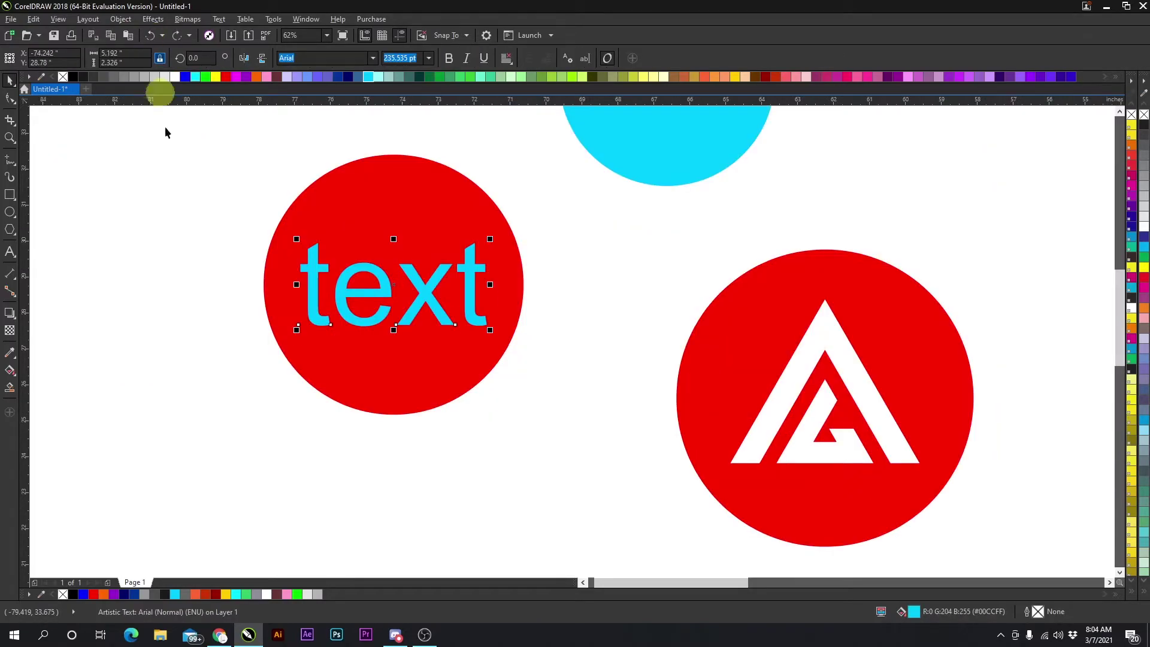
Simplify the other red circle with the cyan "text" lettering and delete the lettering
click(342, 290)
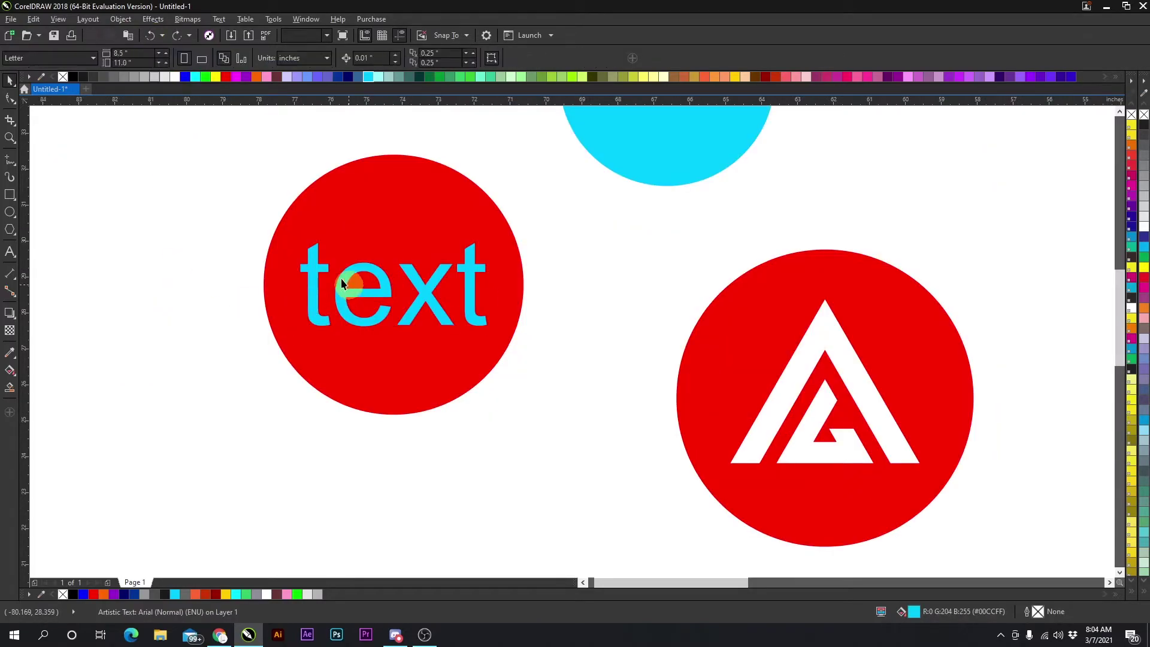
click(383, 239)
click(596, 268)
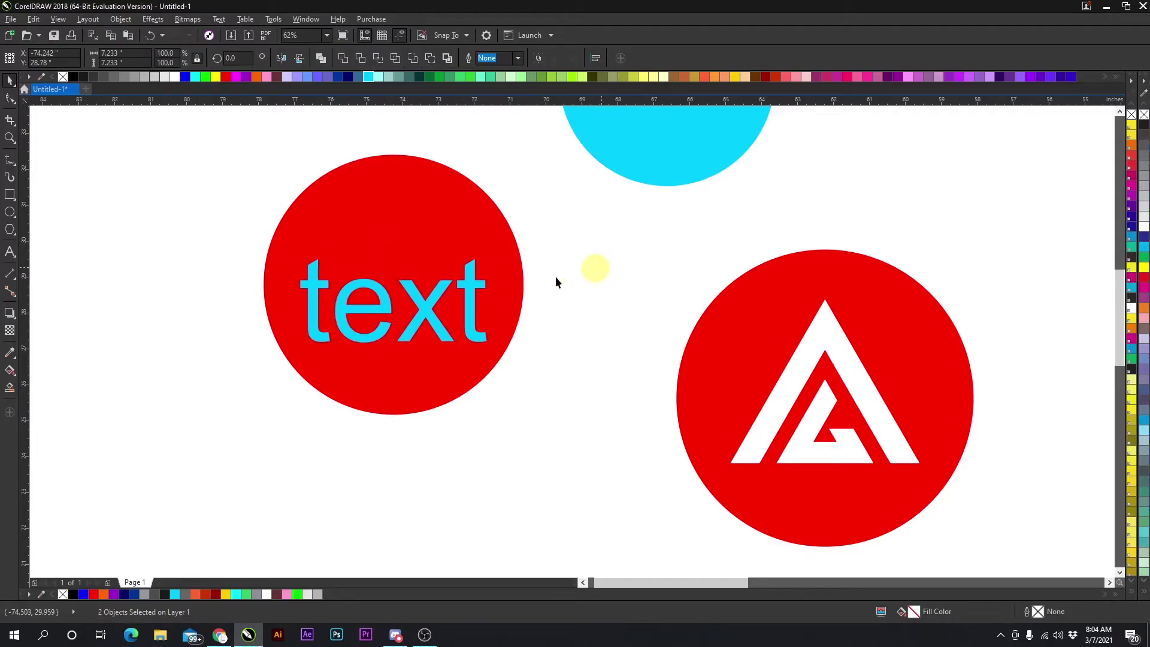
click(470, 275)
shift+click(455, 223)
click(476, 290)
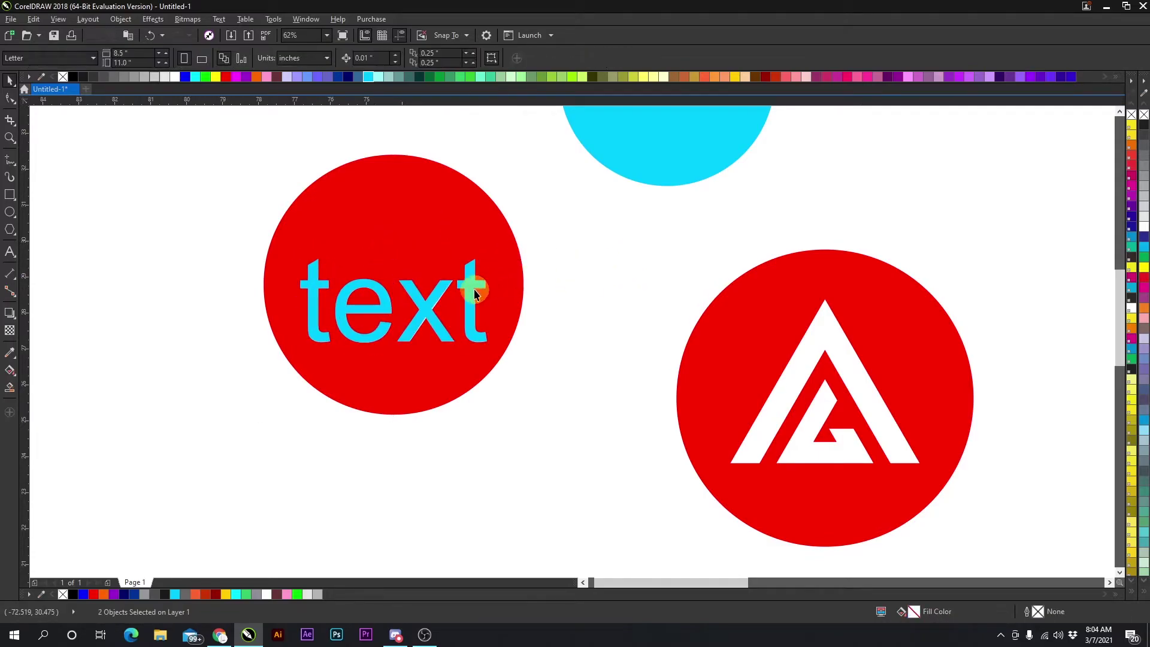
drag(476, 290, 489, 408)
key(Delete)
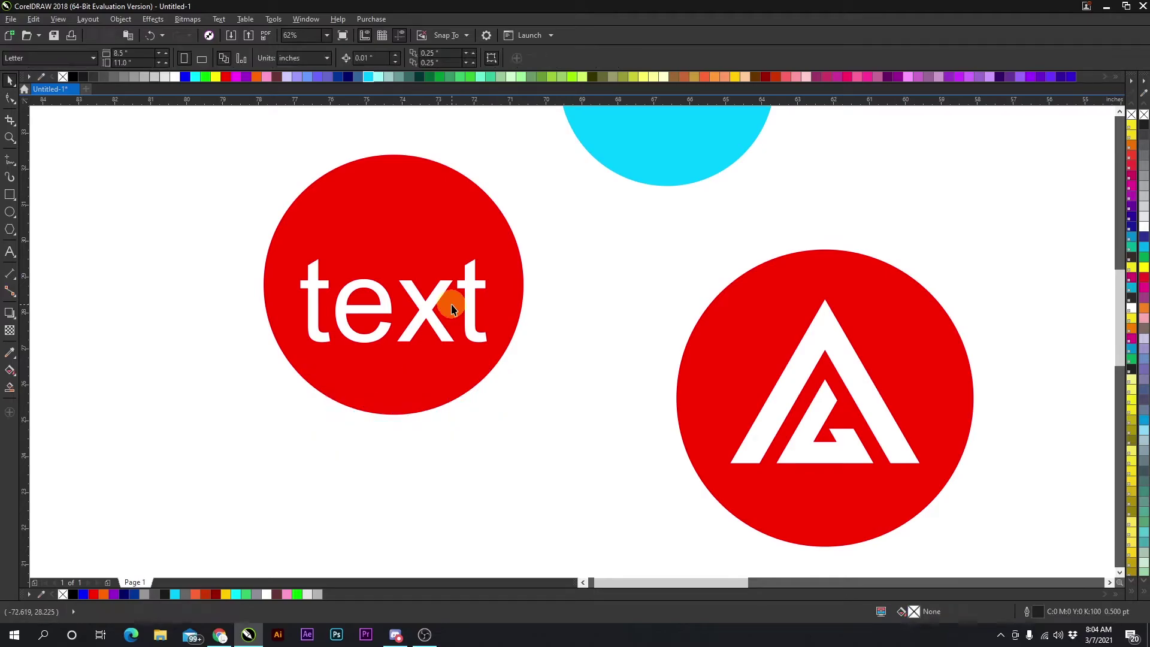
Delete both red circles containing the text and logo cutouts
click(451, 244)
shift+click(768, 358)
key(Delete)
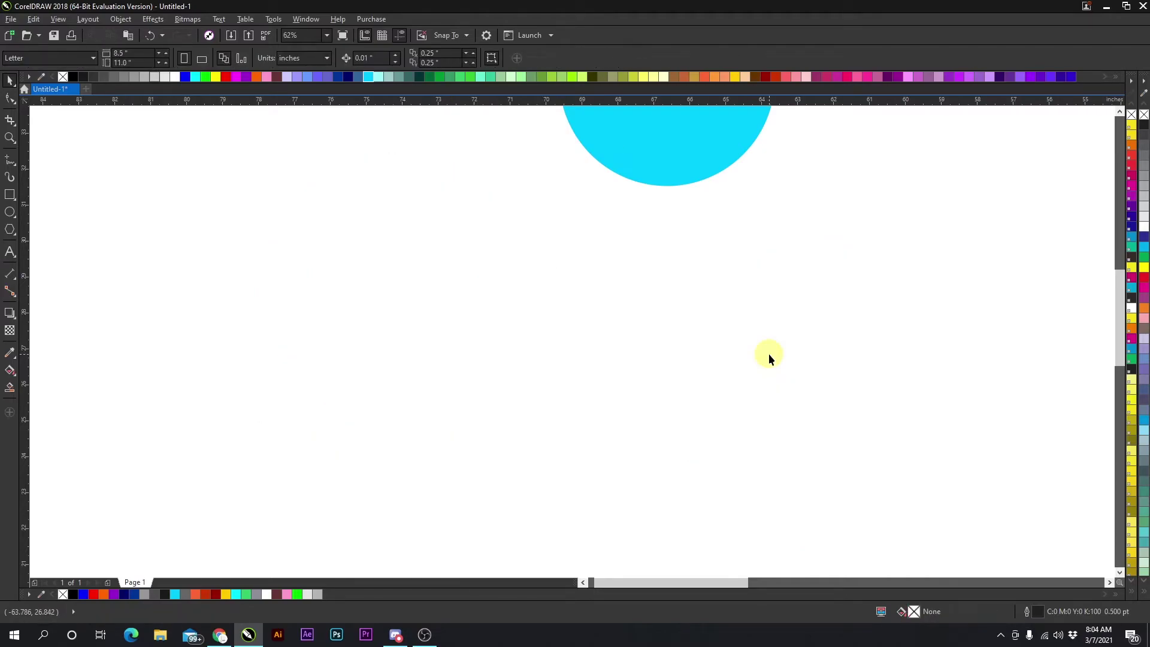
Open the program options and show the Commands page of the Customization settings
scroll(591, 317, down, 5)
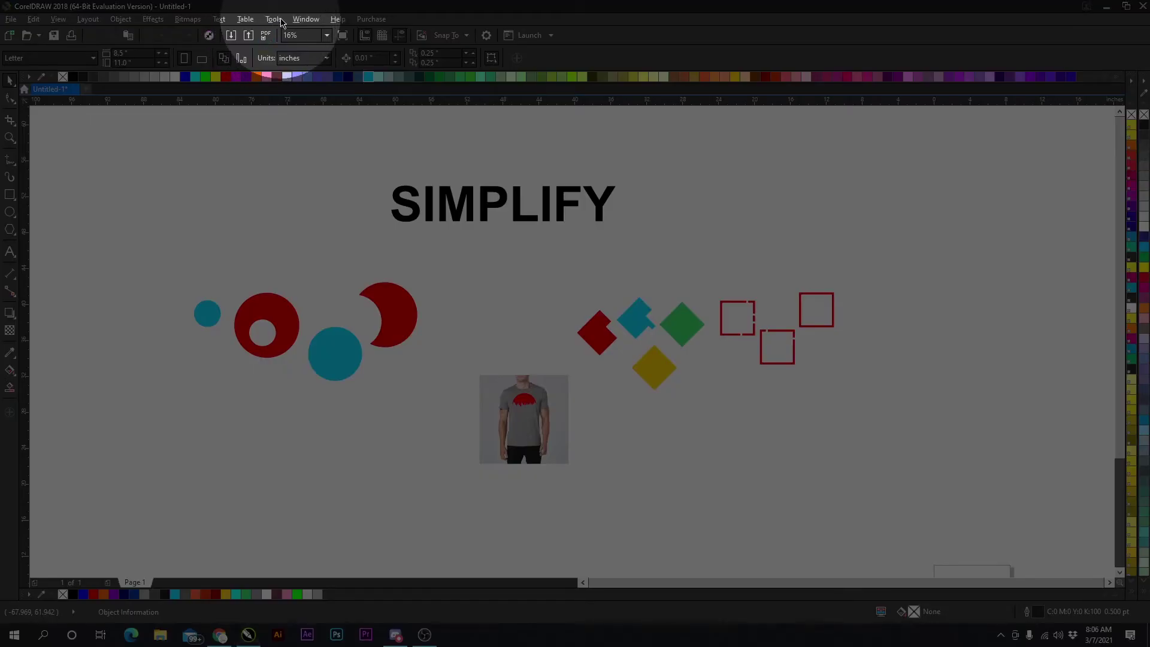
click(281, 20)
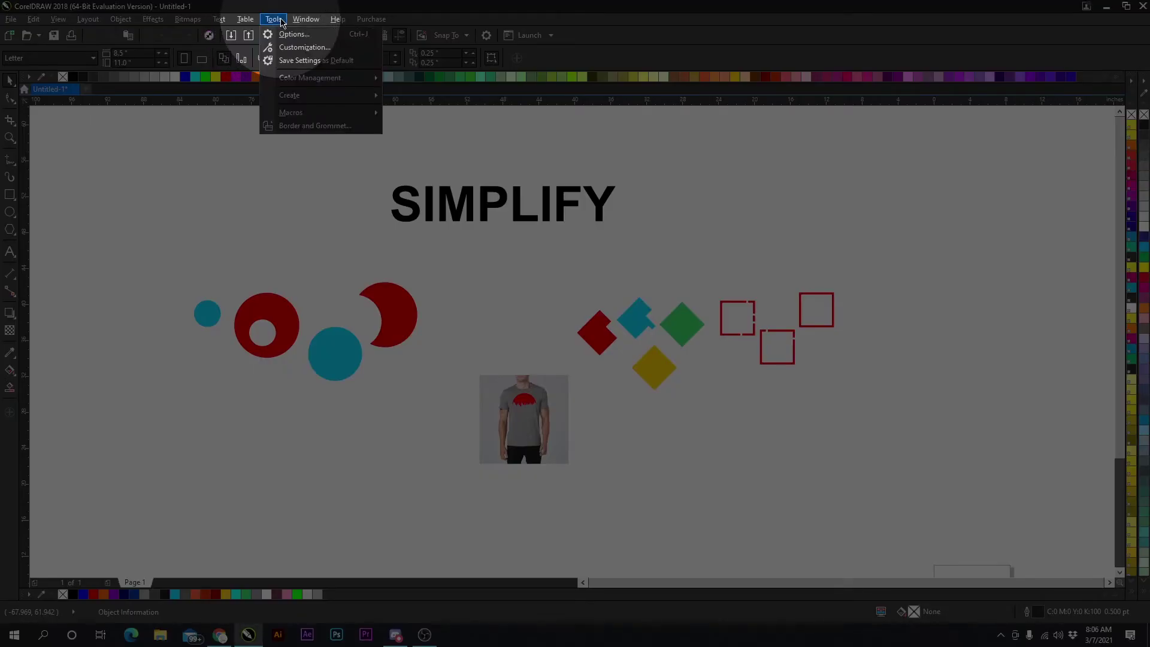
click(294, 34)
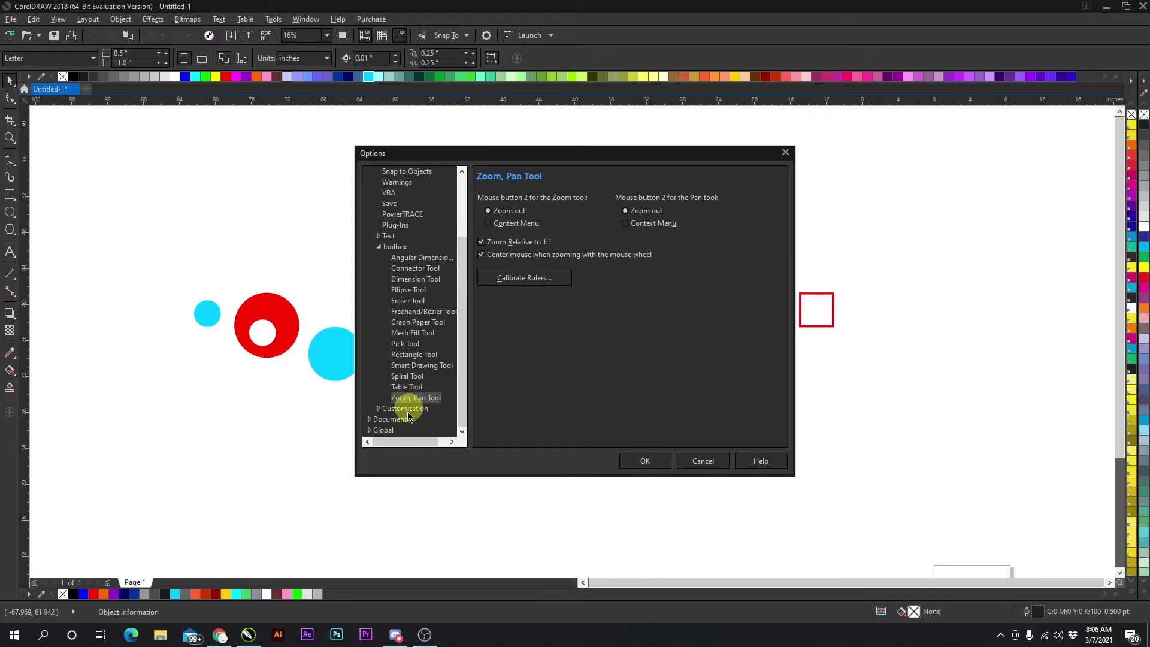
click(378, 410)
click(411, 419)
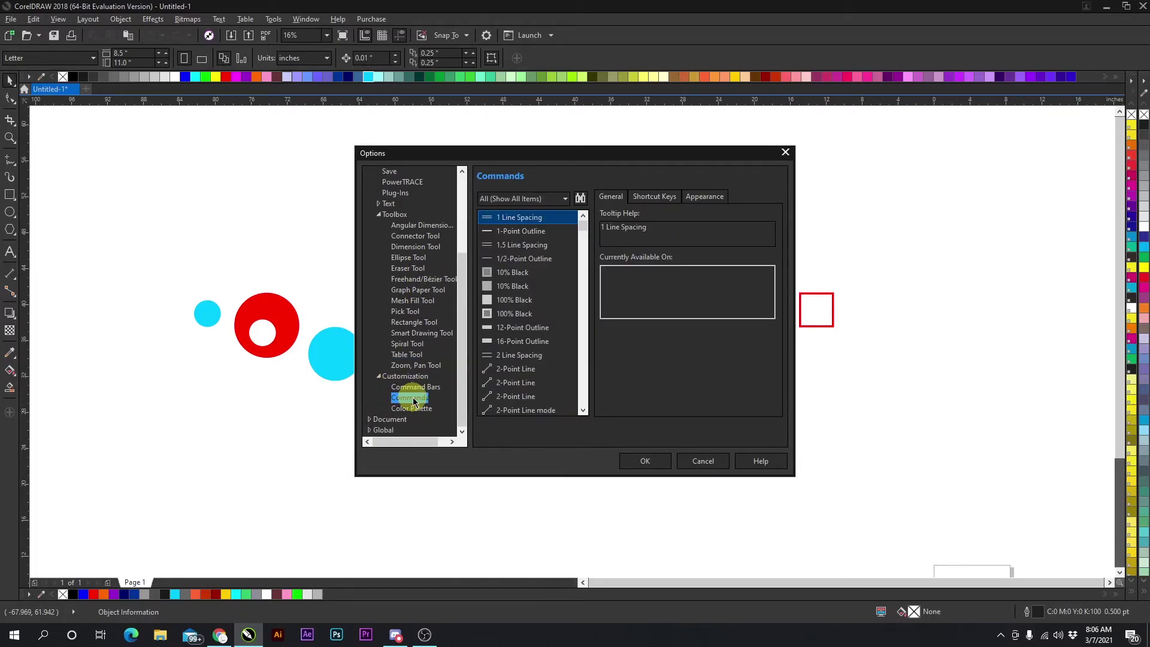
List all commands and find the Simplify shaping command that trims overlapping areas among objects
click(525, 202)
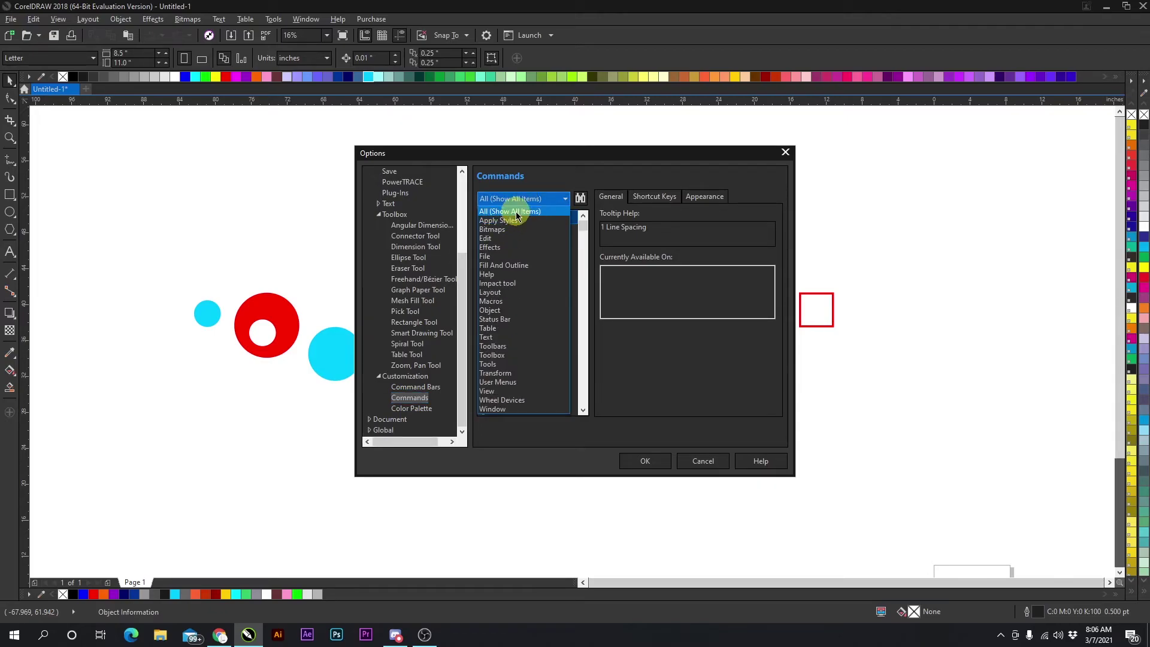
click(516, 213)
click(522, 284)
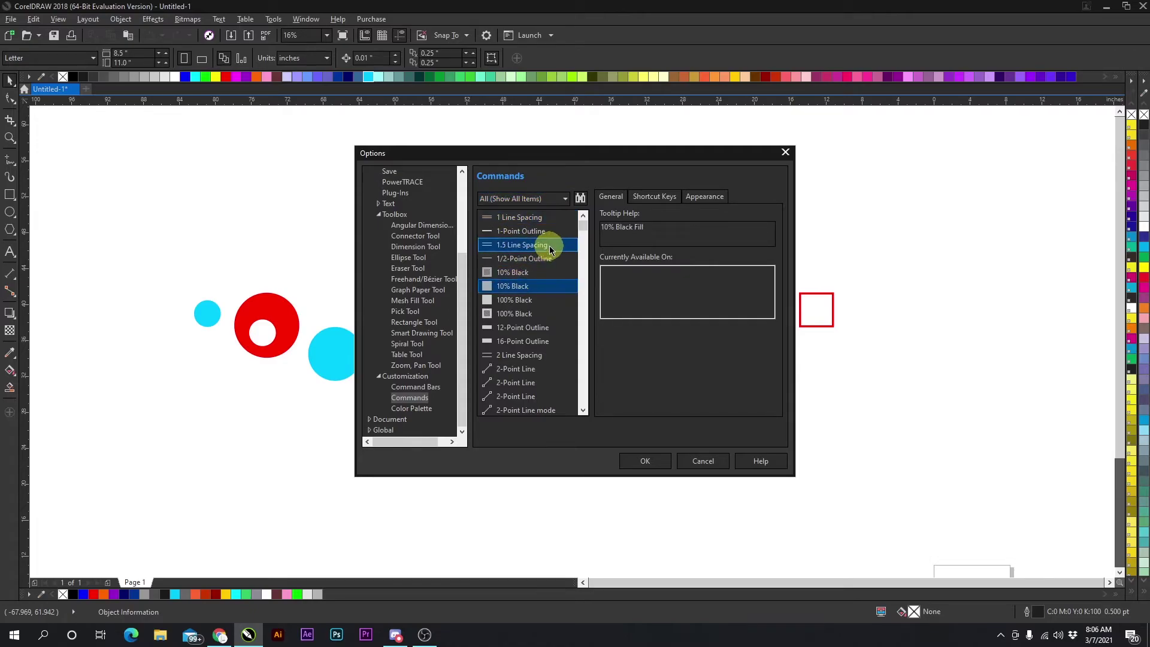
scroll(528, 300, down, 2)
scroll(528, 300, up, 2)
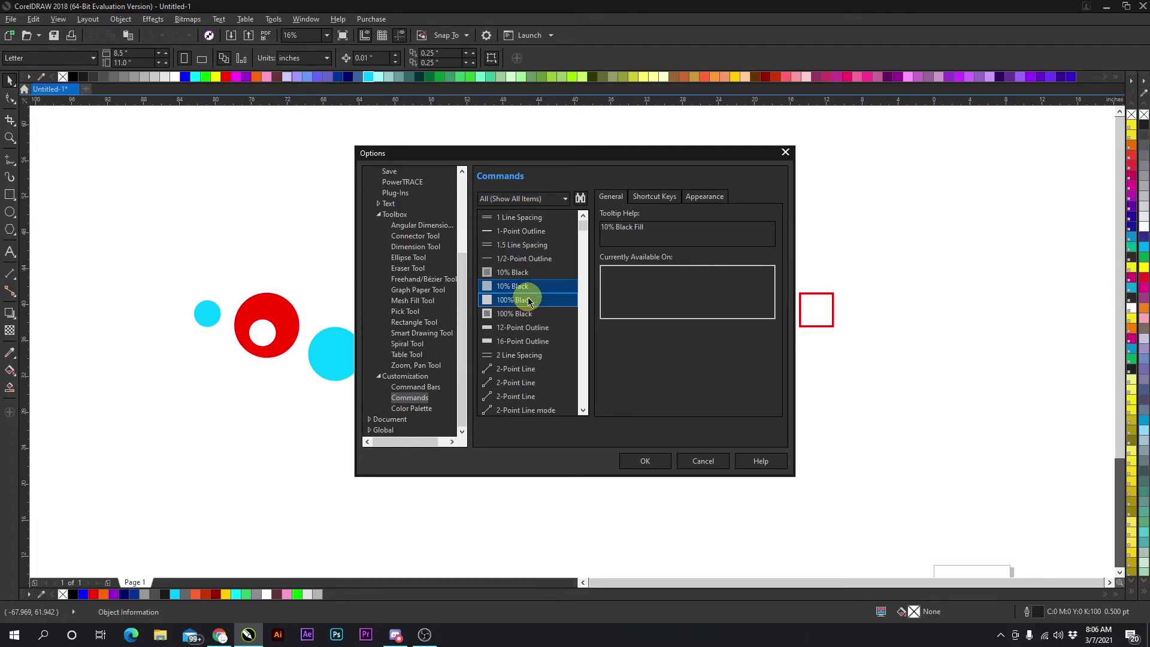
text(sim)
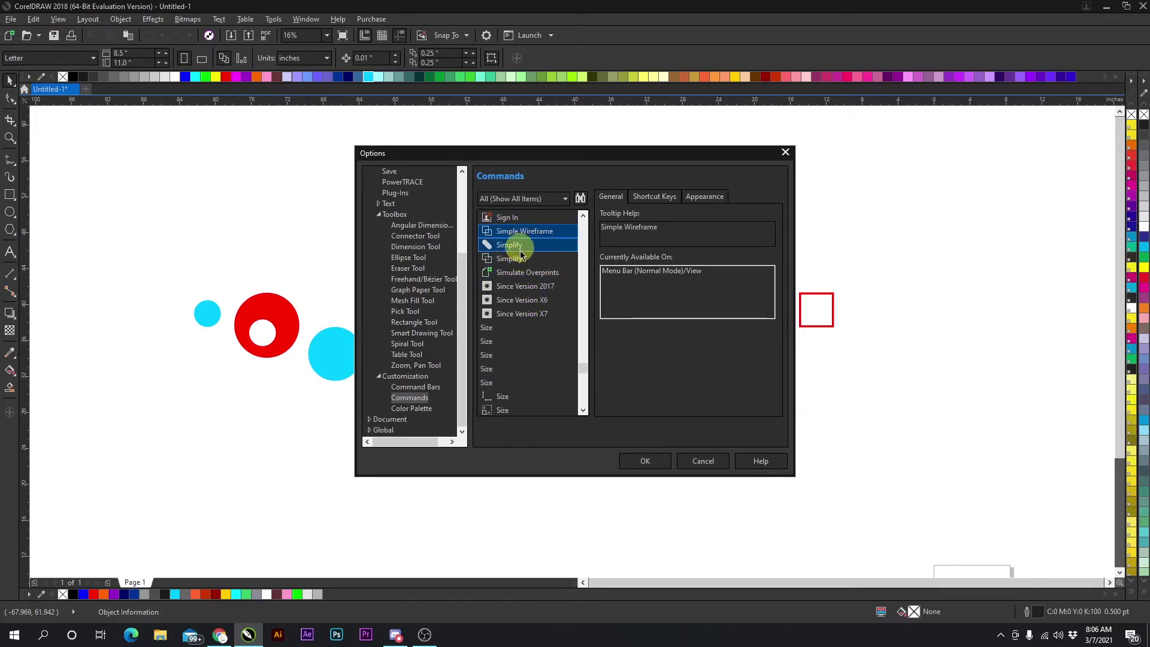
click(522, 260)
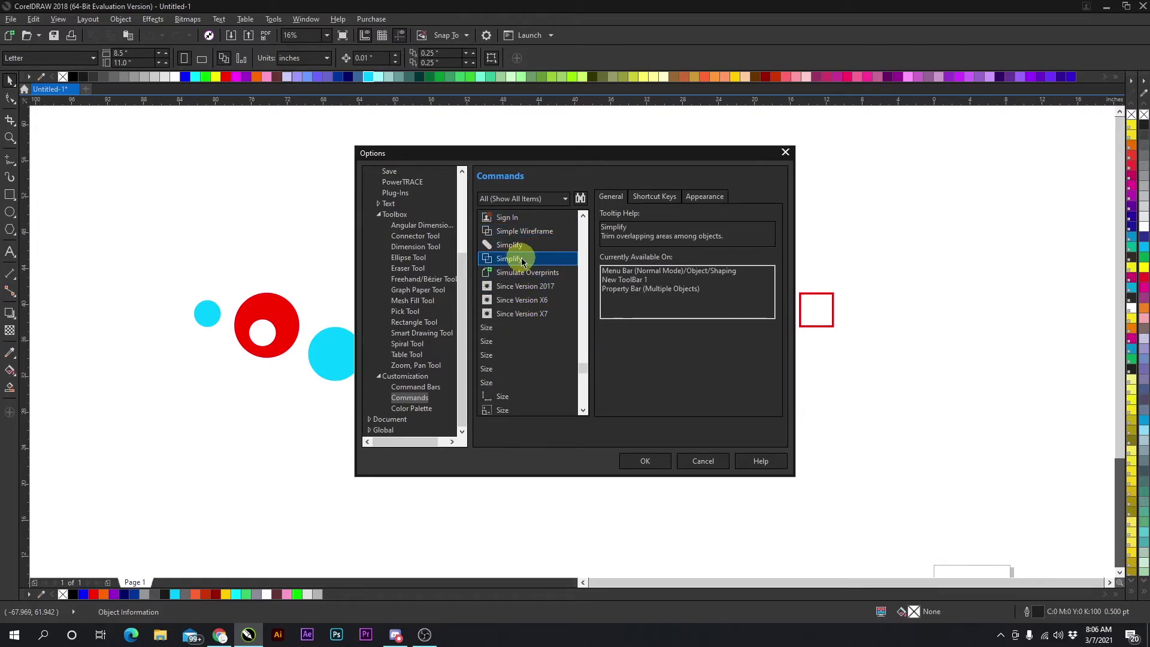
Review the Simplify command's shortcut key assignment, including the new shortcut entry, and close the options
click(657, 198)
click(646, 265)
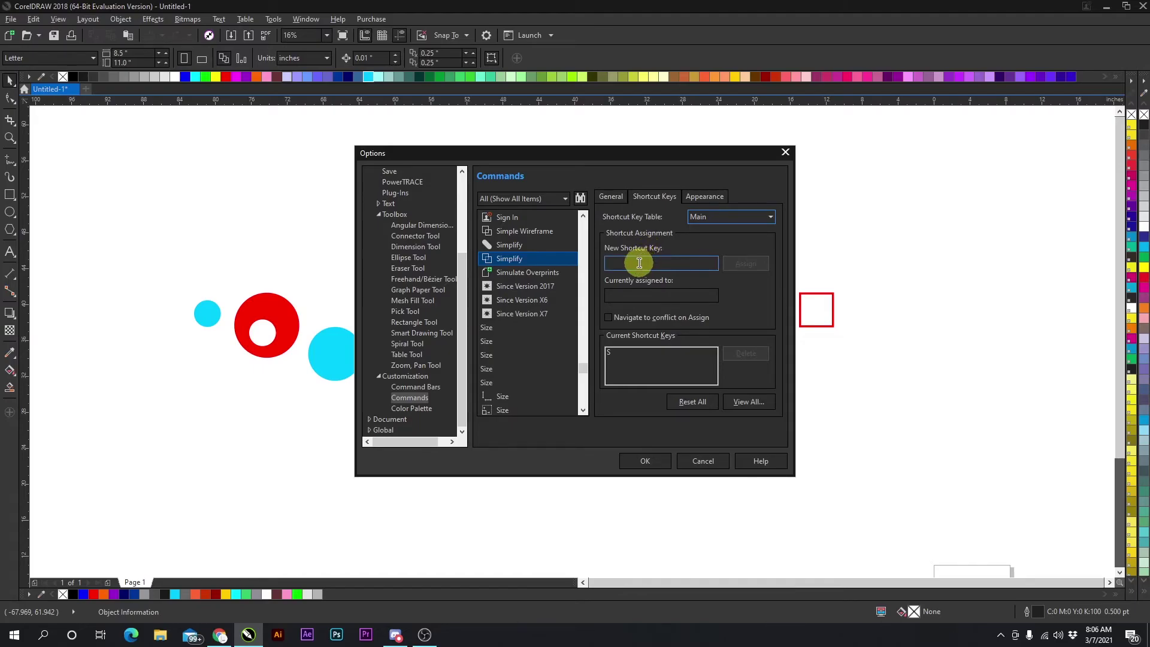
click(640, 262)
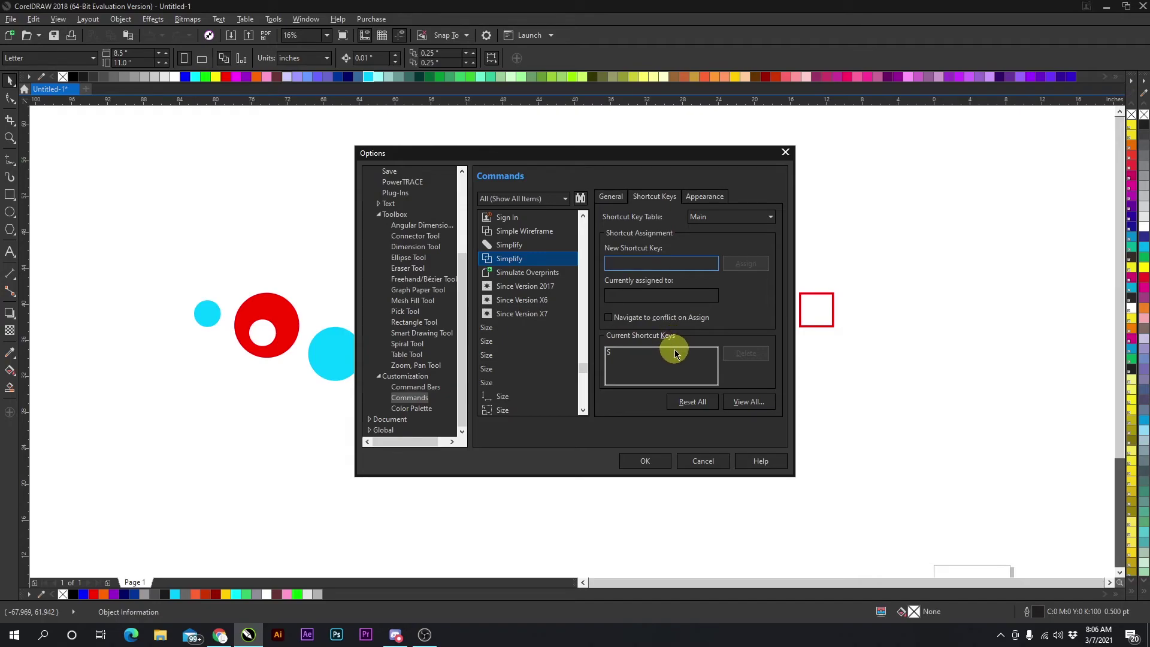
click(643, 462)
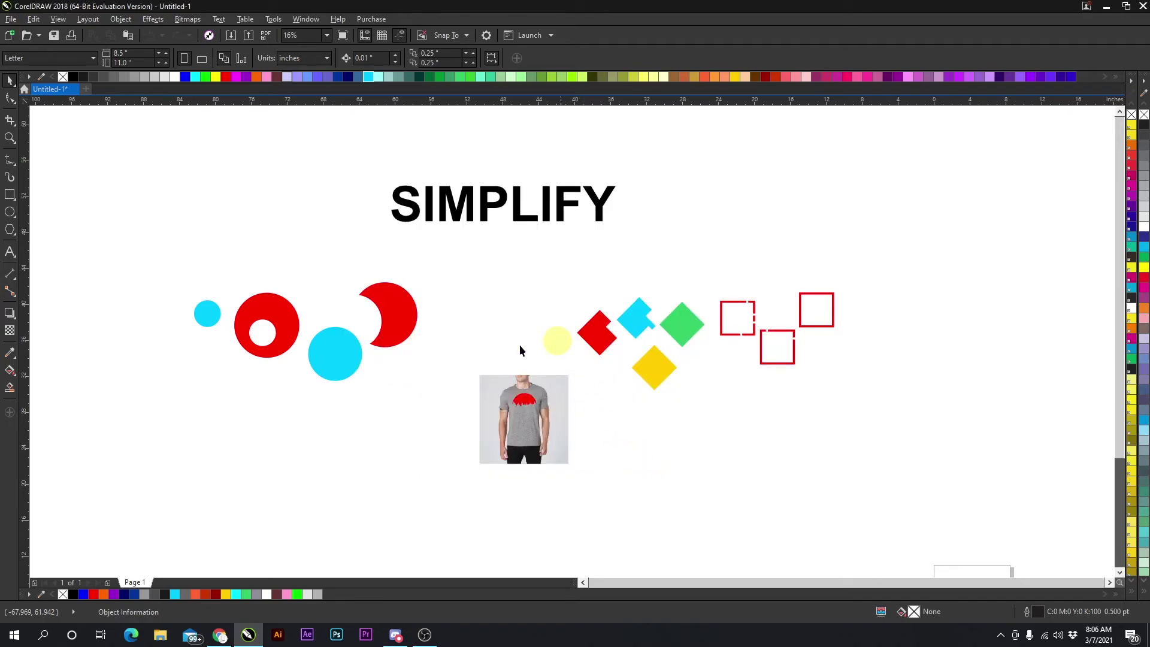
drag(432, 379, 333, 249)
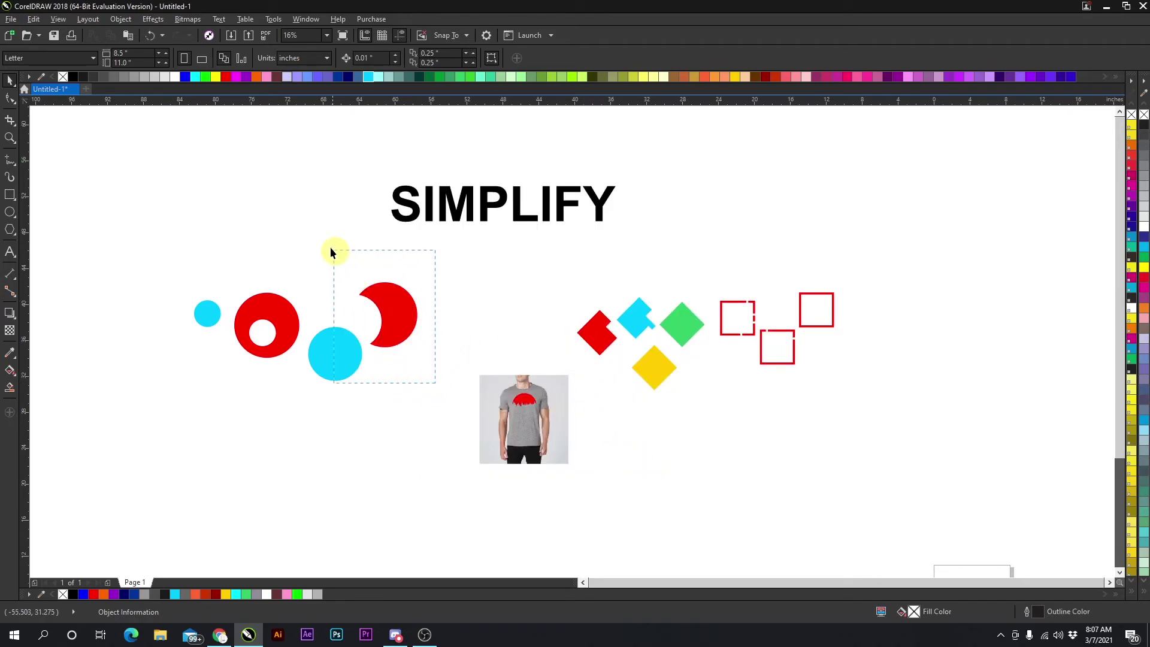
click(396, 310)
click(241, 171)
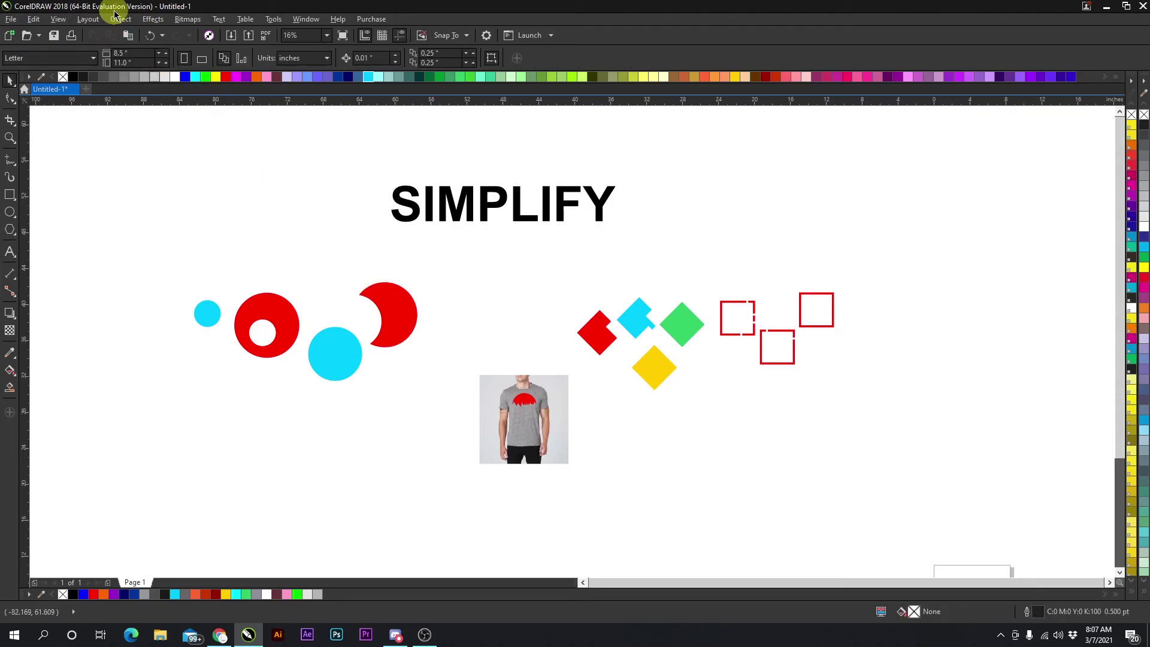
Check how Simplify and its shortcut are listed among the object shaping commands
click(120, 18)
mouse_move(257, 302)
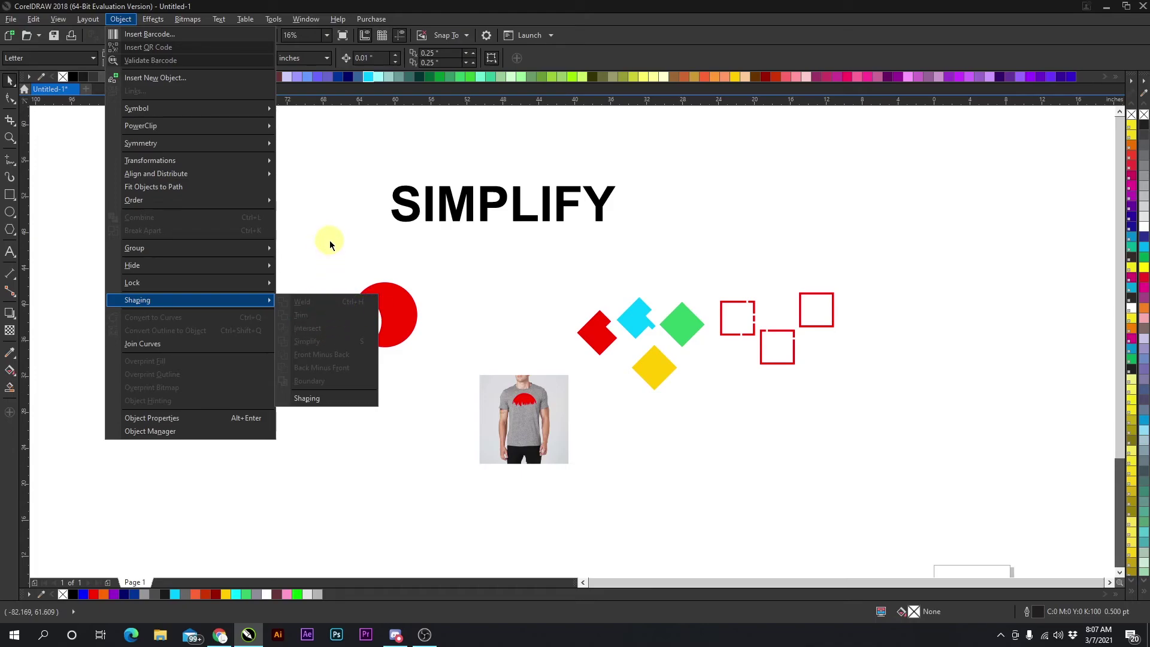
click(350, 247)
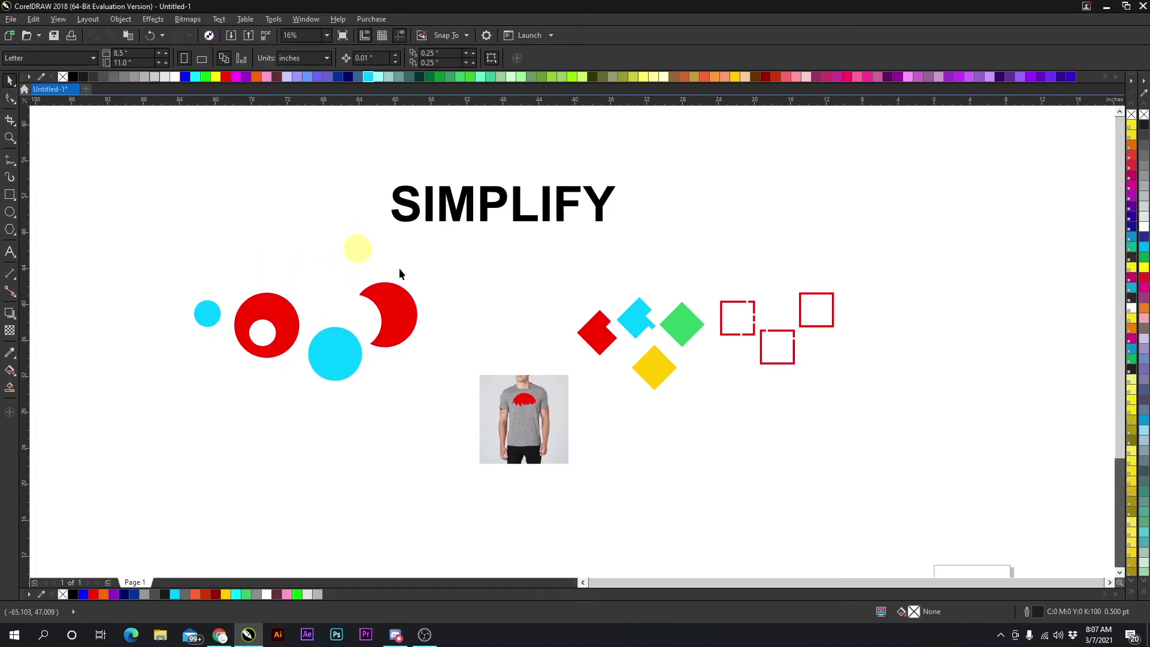